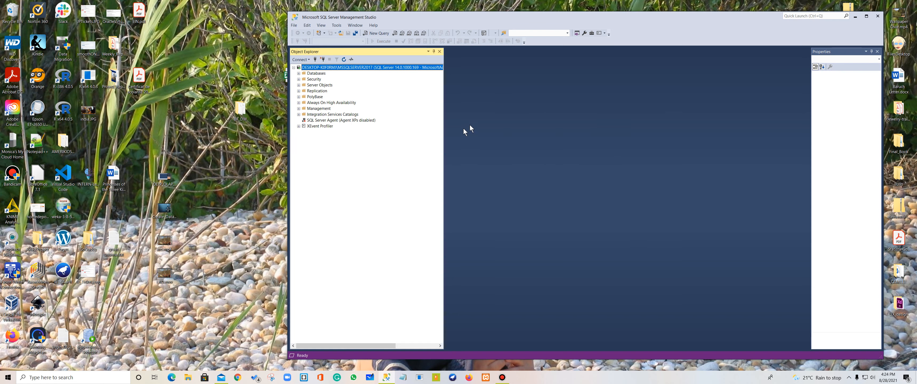
- Reposition the Management Studio window and expand the server's Databases folder
left_click_drag(539, 21, 507, 14)
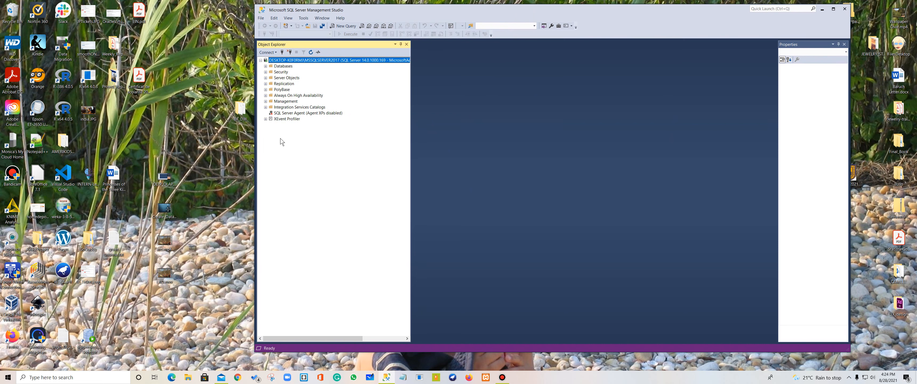
left_click(266, 66)
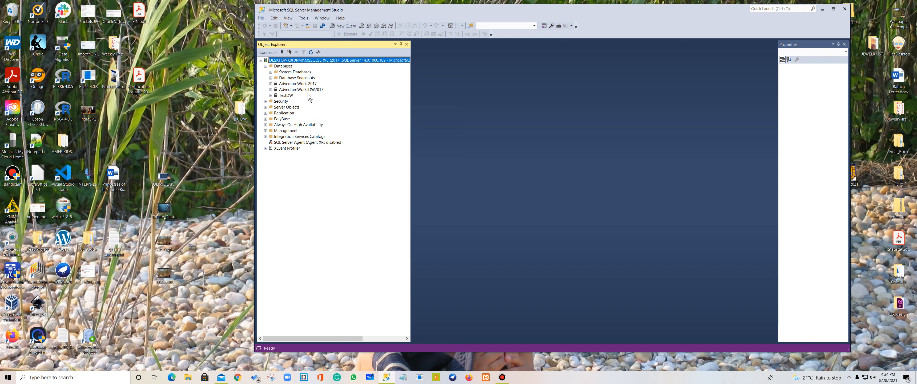
left_click(288, 67)
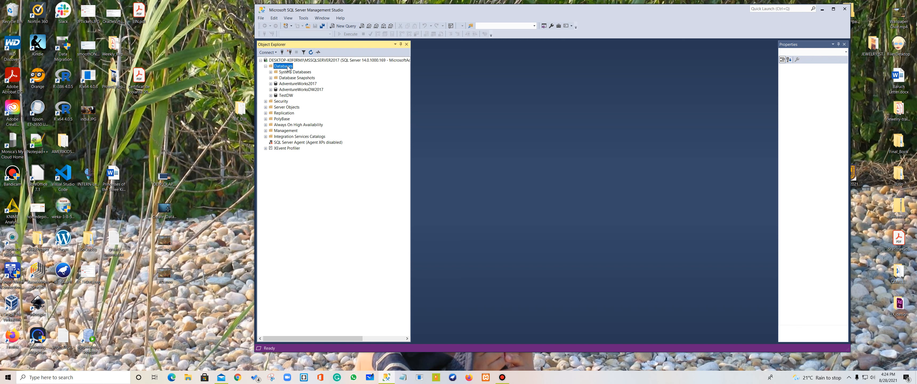
- Start a database restore from the Databases folder with Device as the source, and enlarge the restore dialog
right_click(289, 68)
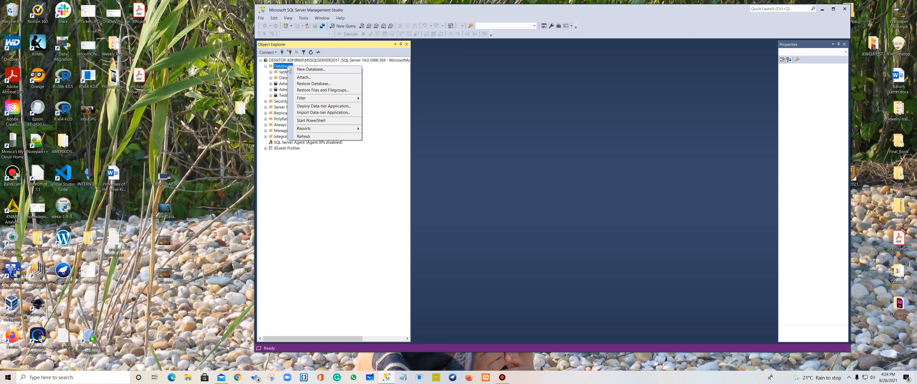
left_click(303, 84)
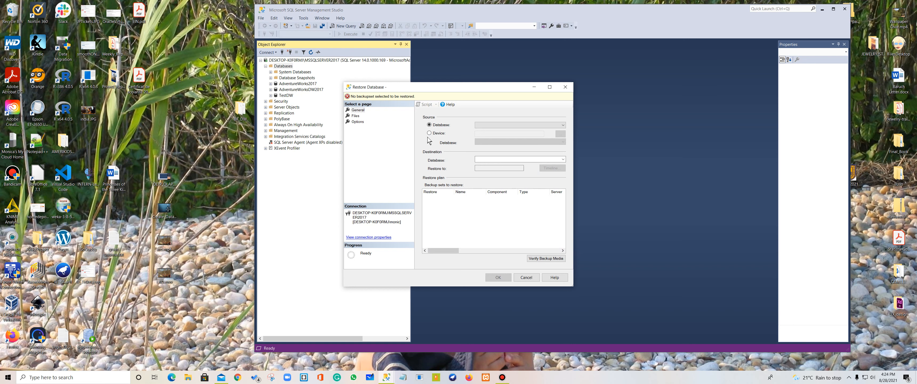
left_click(430, 133)
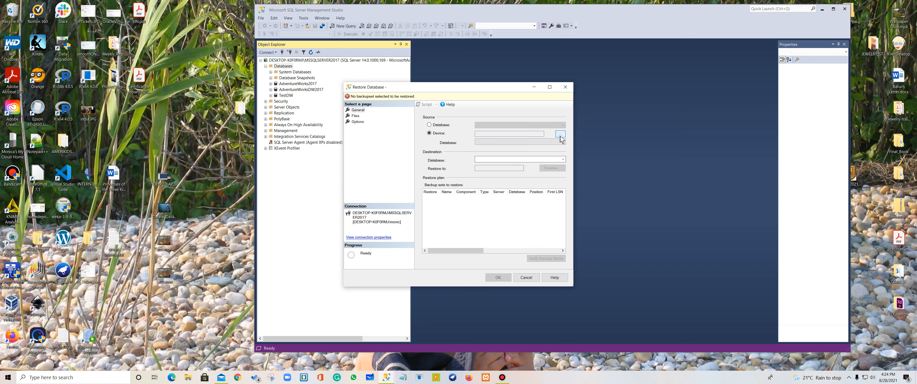
left_click_drag(504, 90, 489, 59)
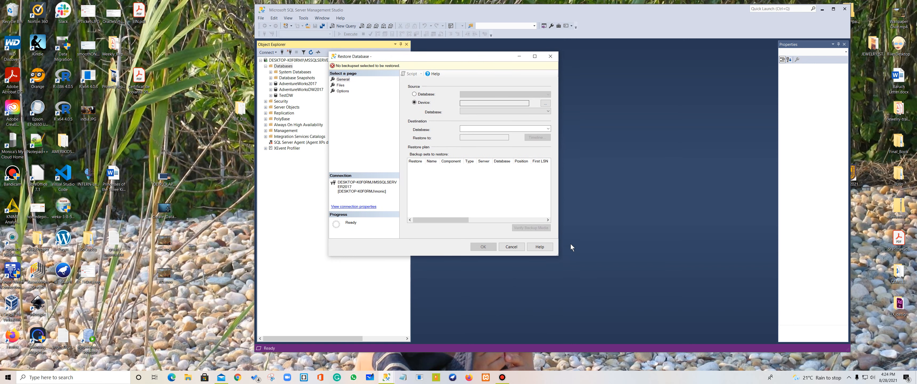
left_click_drag(558, 257, 684, 325)
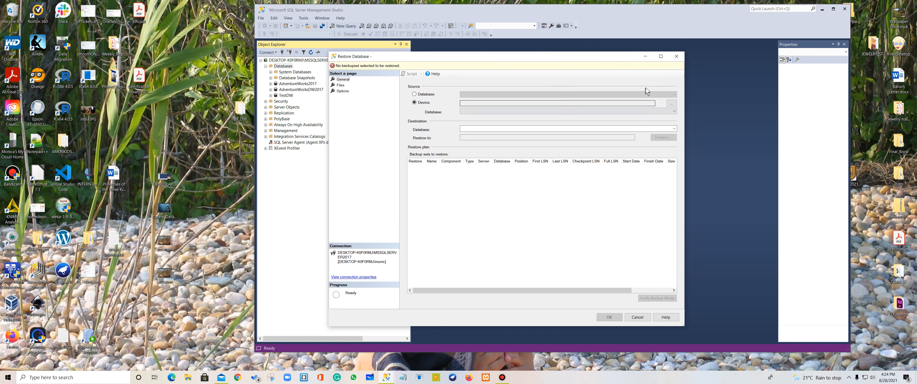
- Add WideWorldImporters-Full.bak from the server's Backup folder as the backup media for the restore
left_click(671, 103)
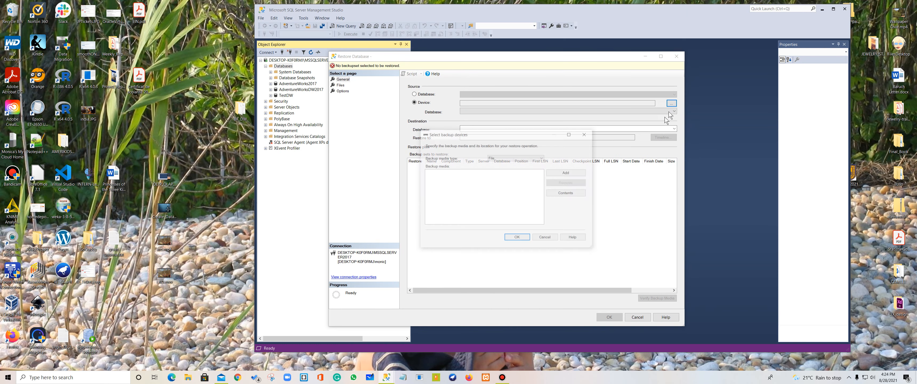
left_click(560, 173)
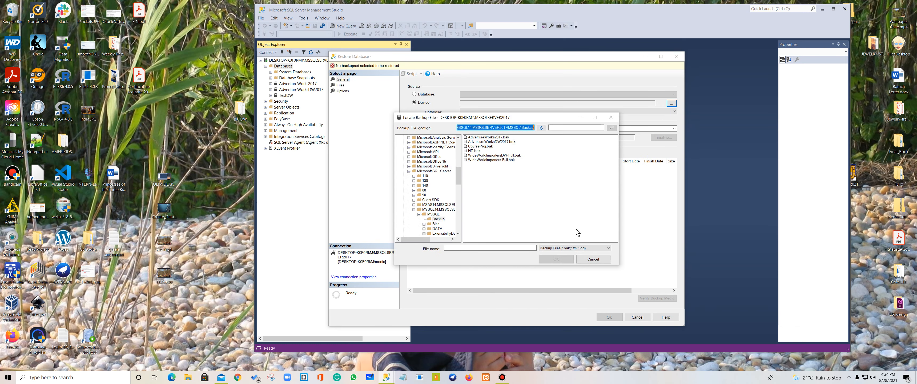
left_click(489, 162)
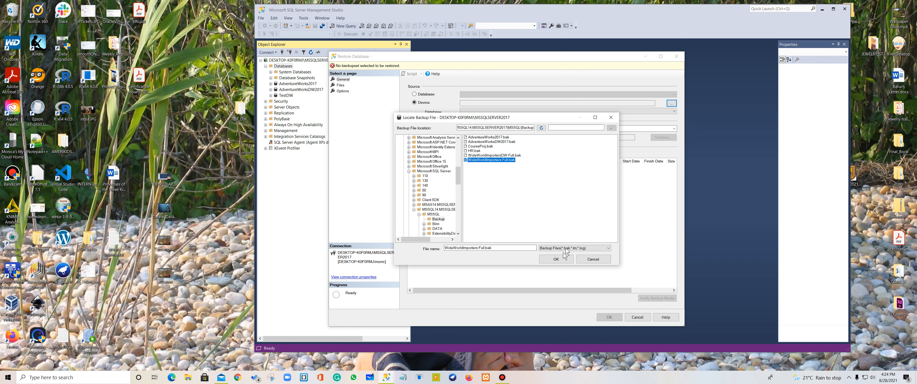
left_click(557, 259)
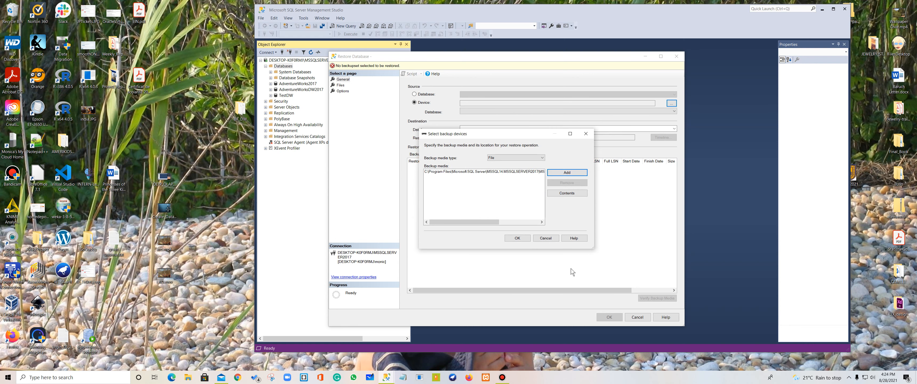
left_click(518, 237)
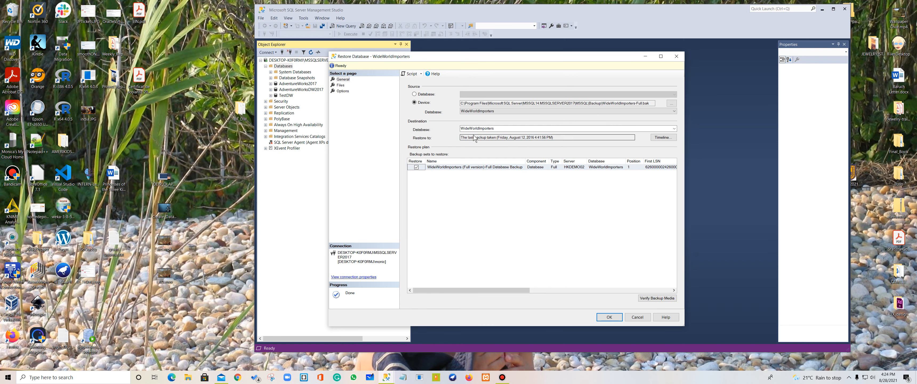
- Try to restore the WideWorldImporters database from the selected backup set, and close the restore dialog
left_click(610, 317)
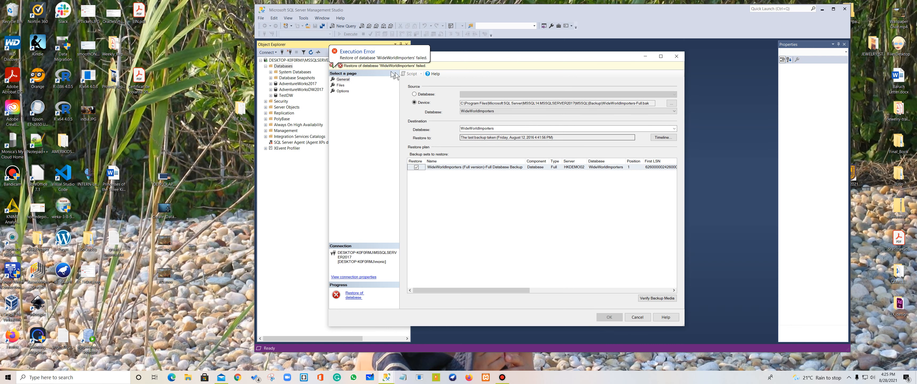
left_click(377, 55)
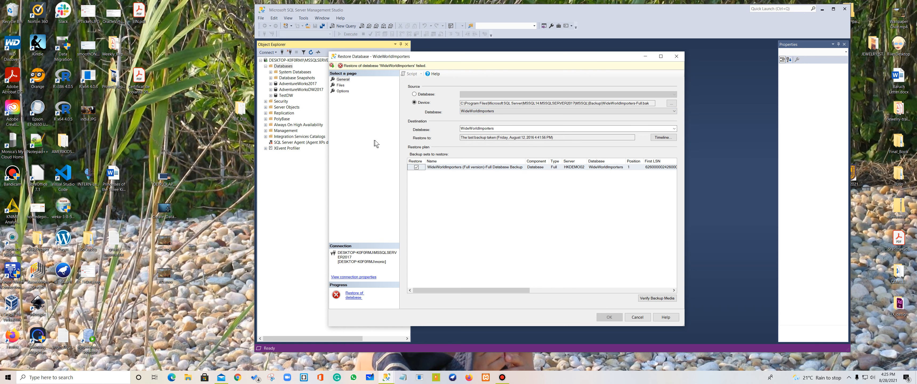
left_click(642, 319)
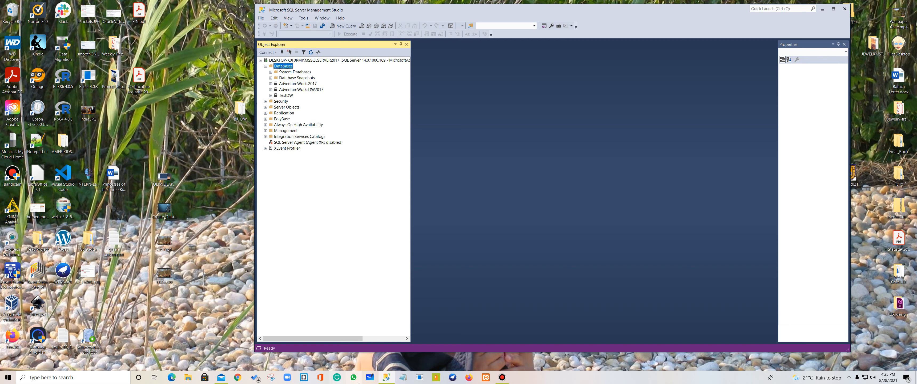
- Switch to File Explorer and browse to C:\Program Files\Microsoft SQL Server\MSSQL14.MSSQLSERVER2017\MSSQL
left_click(191, 381)
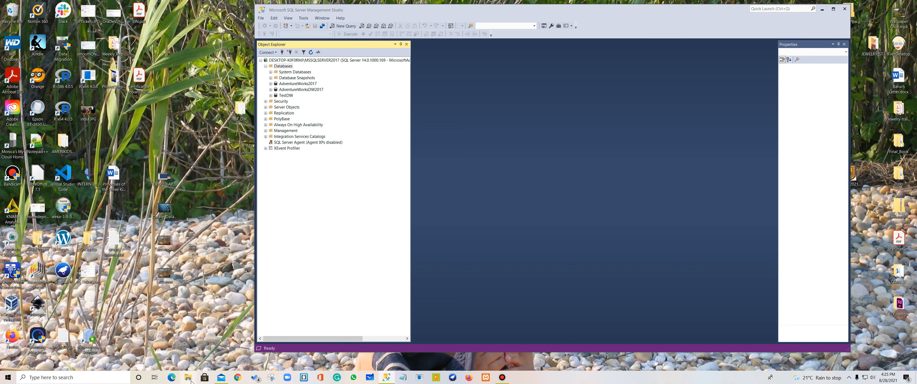
left_click(397, 166)
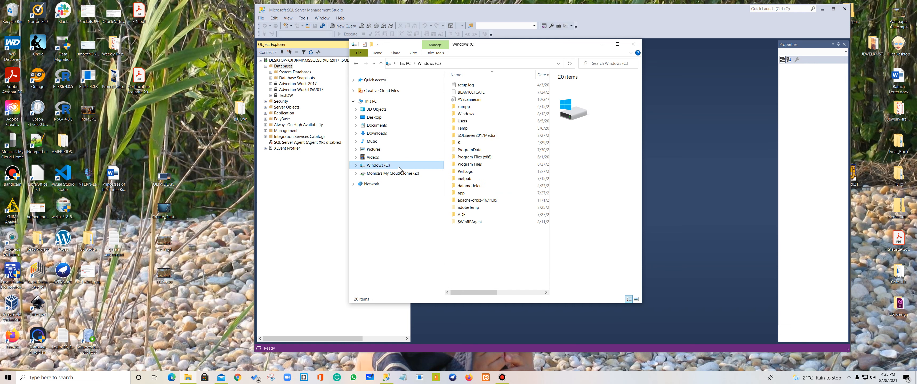
double_click(486, 164)
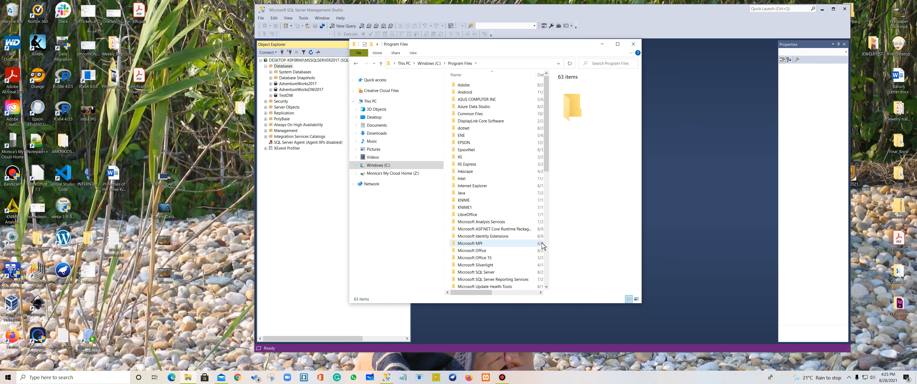
scroll(489, 281, "down", 1)
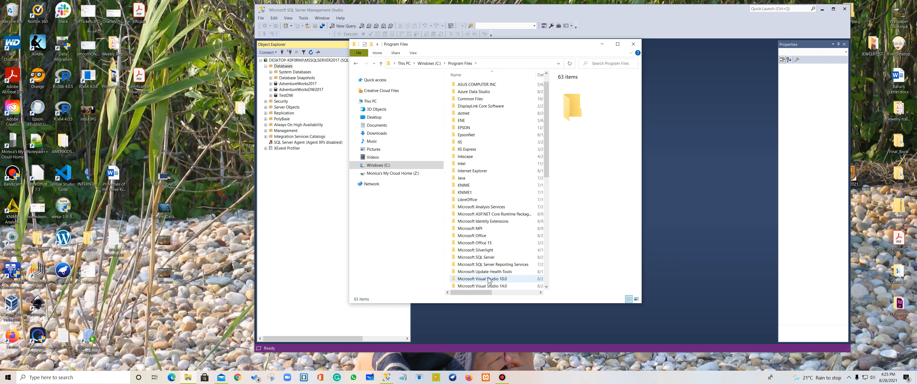
double_click(487, 257)
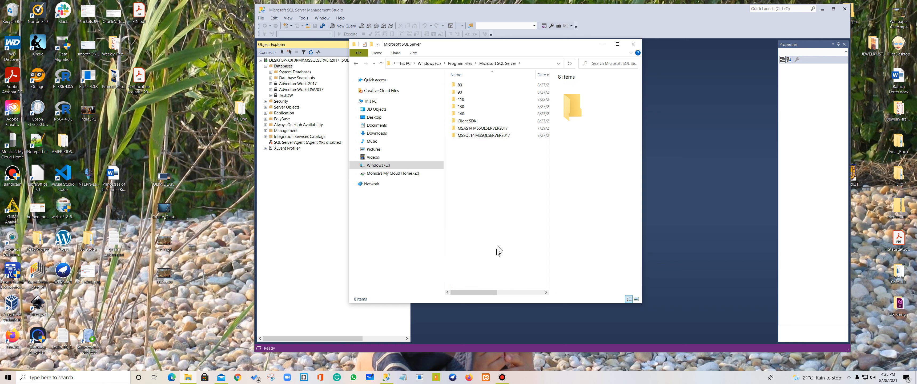
double_click(483, 136)
left_click(476, 86)
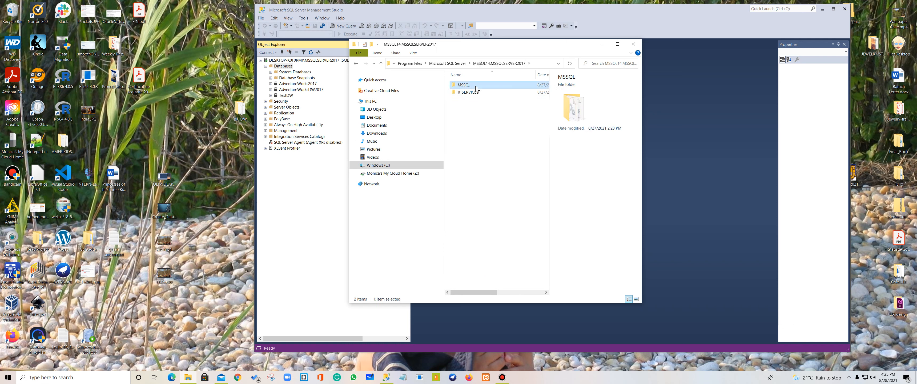
double_click(476, 87)
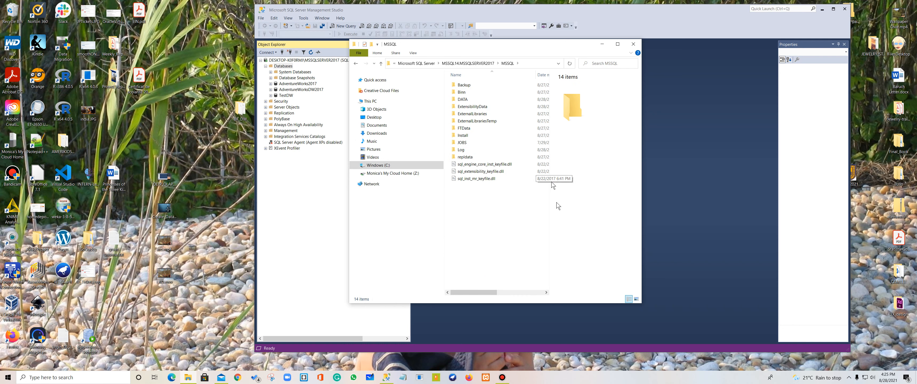
- Open the DATA folder and look through its database files for any belonging to WideWorldImporters
double_click(477, 100)
scroll(507, 214, "down", 3)
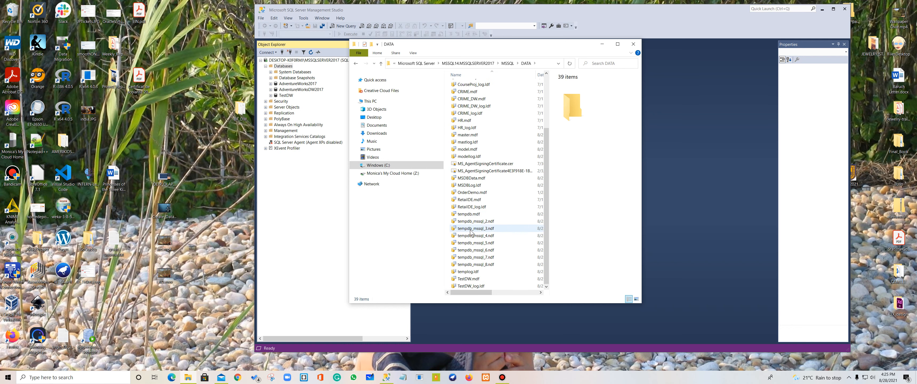
scroll(471, 231, "up", 2)
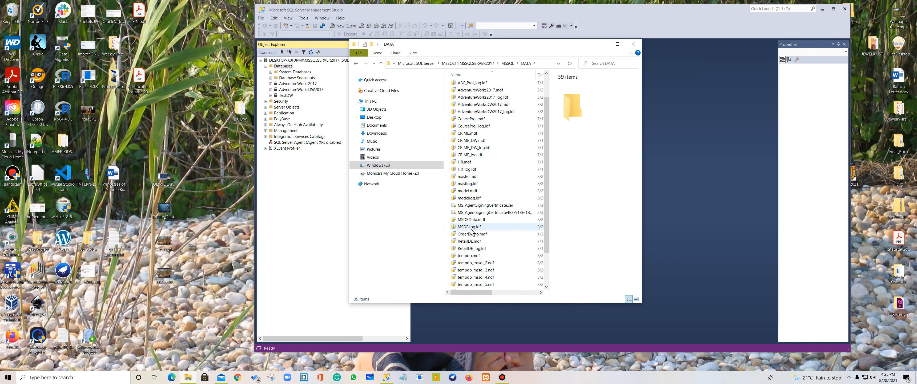
- Check the Backup folder for the WideWorldImporters backup file and close File Explorer
left_click(356, 64)
double_click(465, 85)
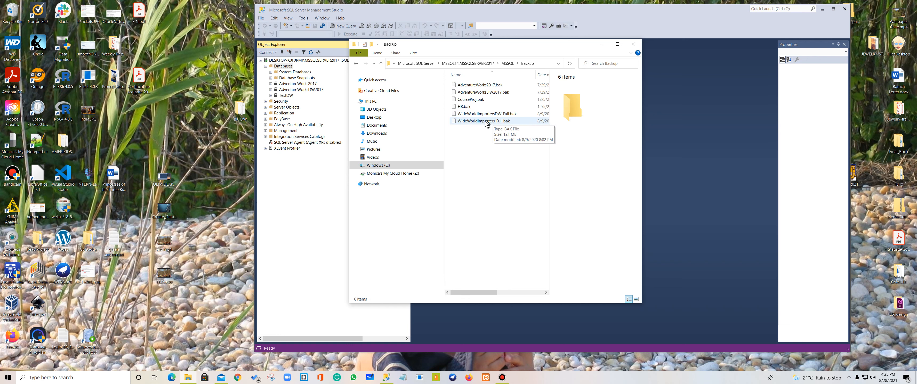
left_click(633, 45)
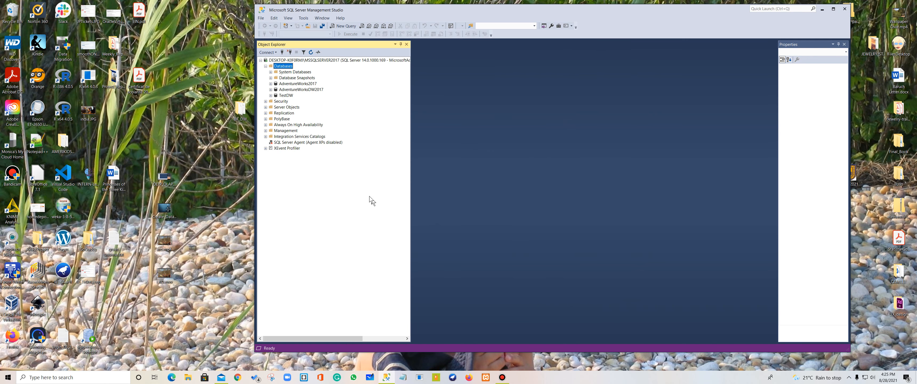
- Start a new database restore from the Databases folder and set its source to Device
right_click(287, 67)
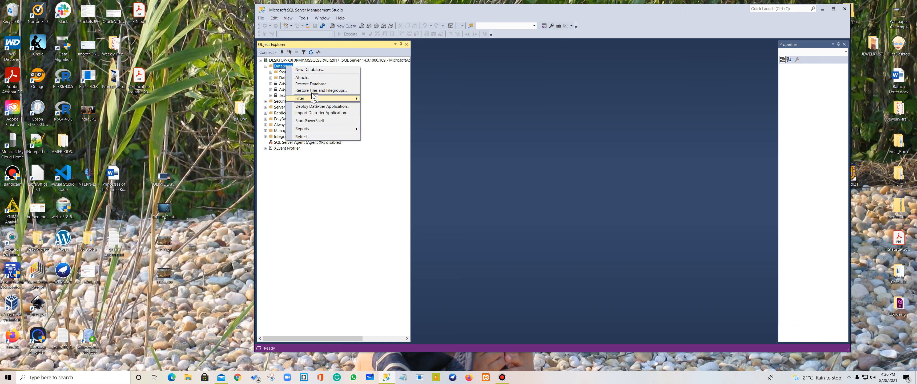
left_click(314, 84)
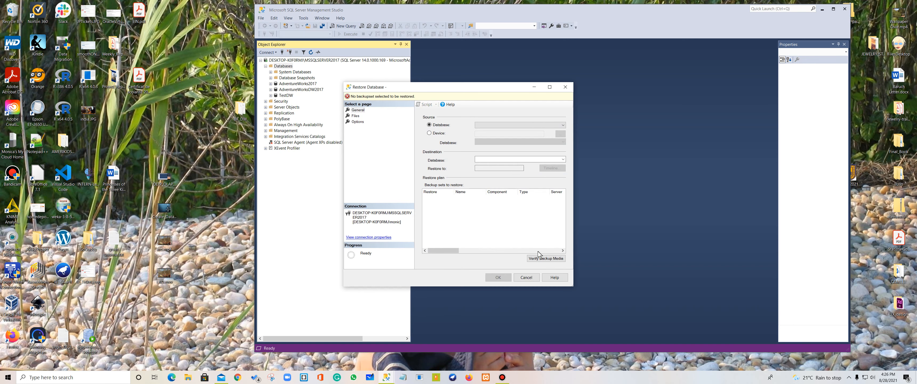
left_click(434, 133)
- Choose WideWorldImporters-Full.bak in the Backup folder as the restore's backup media
left_click(561, 135)
left_click(518, 168)
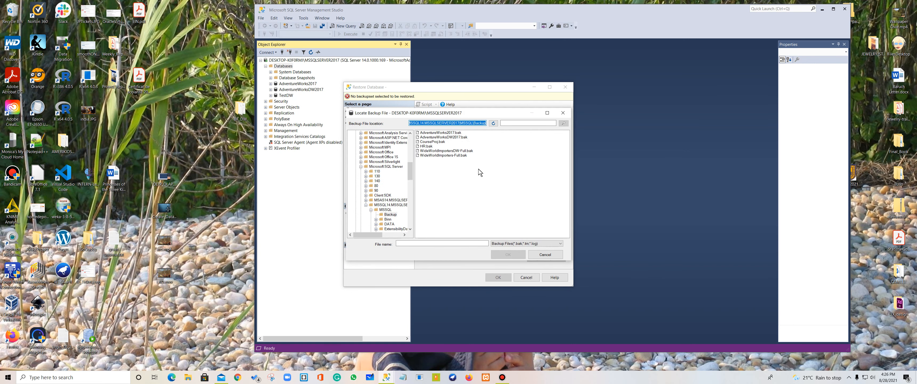
left_click(436, 155)
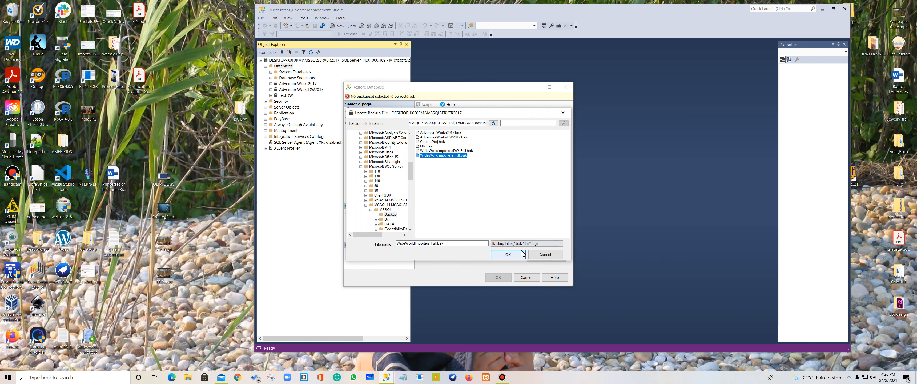
left_click(508, 254)
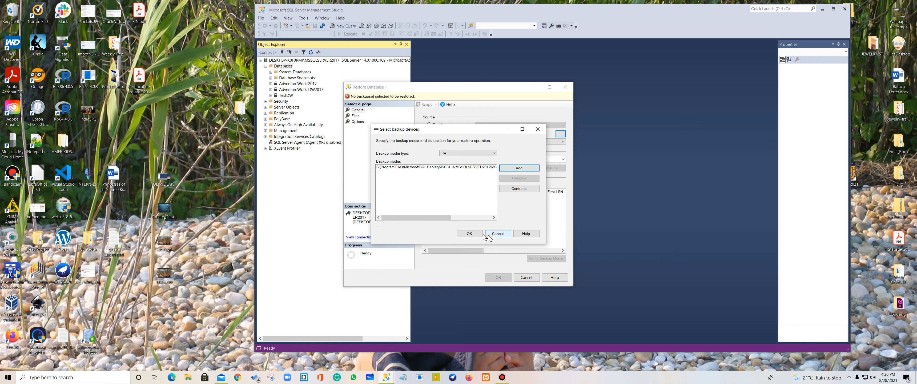
left_click(471, 233)
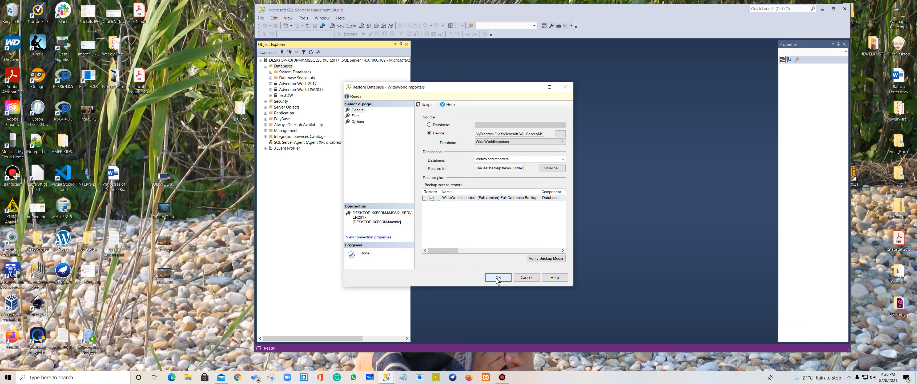
- Restore the WideWorldImporters database from its full backup set and dismiss the completion message
left_click(505, 276)
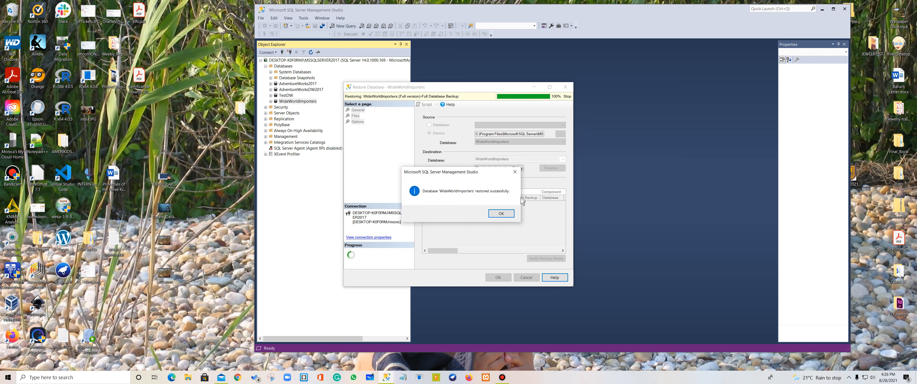
left_click(500, 213)
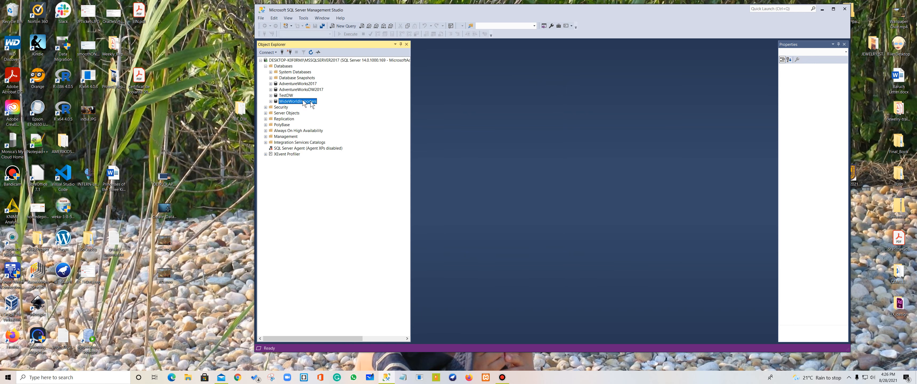
- Start another database restore from the Databases folder with Device as the source
left_click(289, 66)
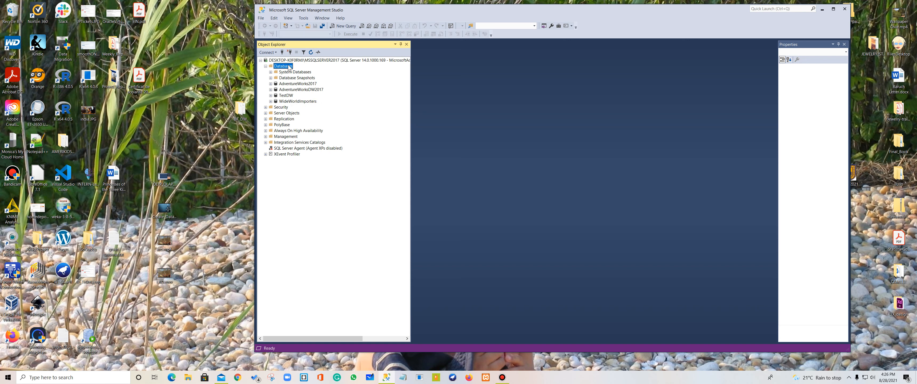
right_click(289, 66)
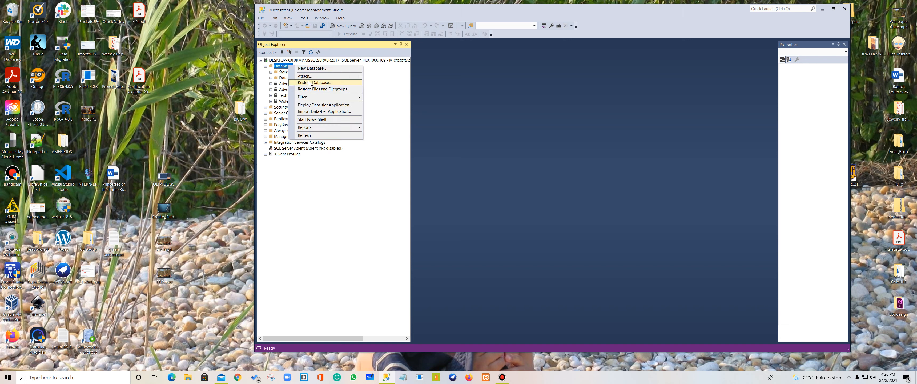
left_click(343, 85)
left_click(429, 133)
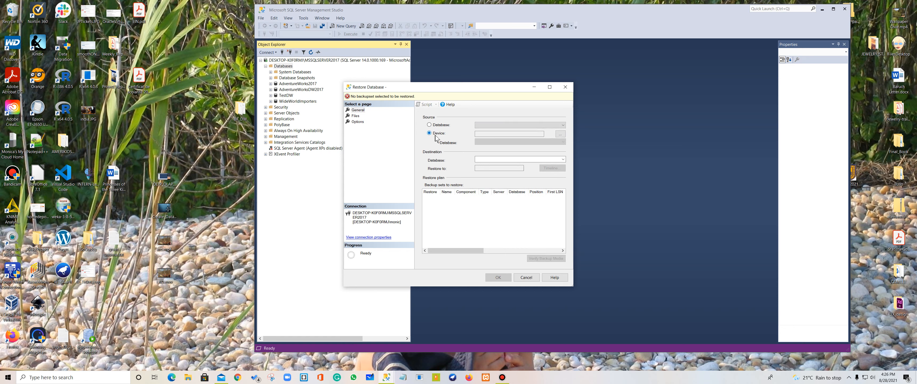
- Select WideWorldImportersDW-Full.bak as the backup media and restore the WideWorldImportersDW database from it
left_click(560, 134)
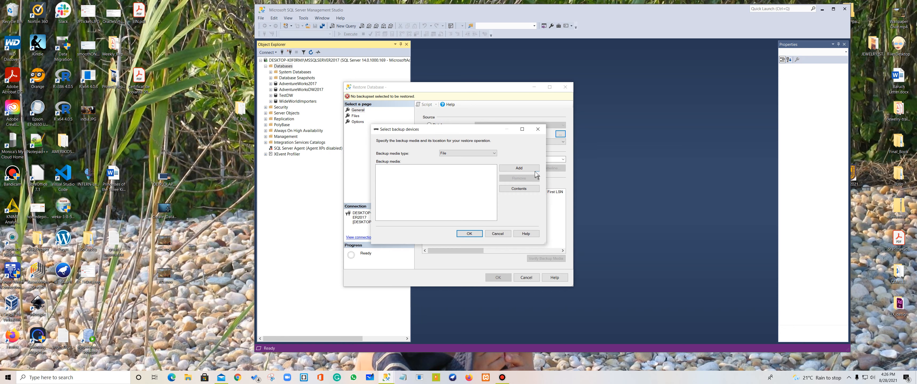
left_click(532, 171)
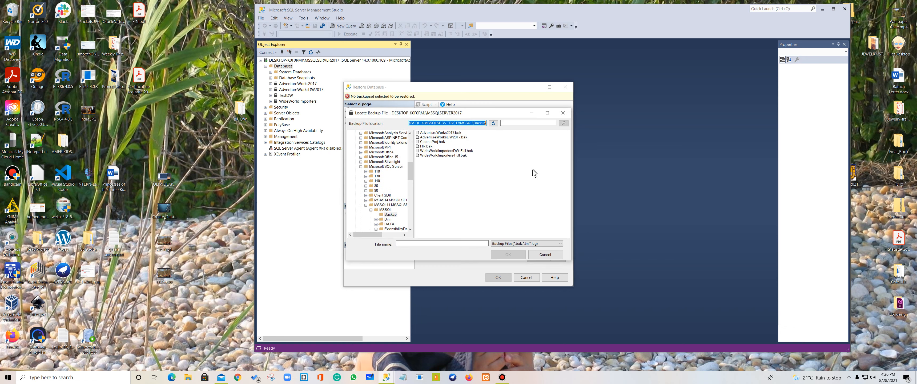
left_click(442, 151)
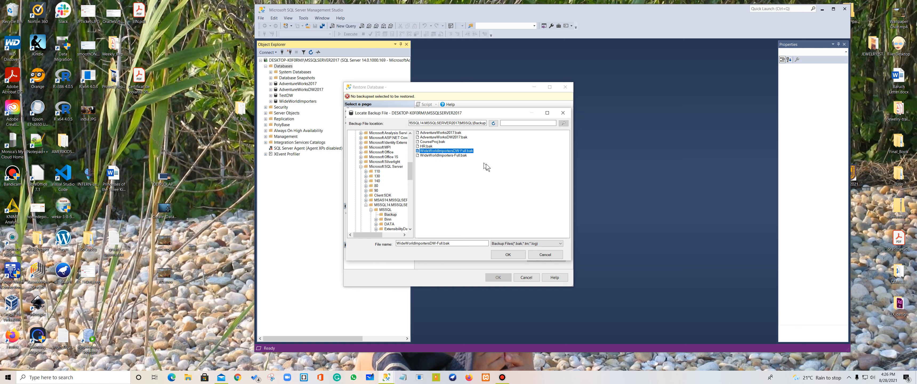
left_click(508, 254)
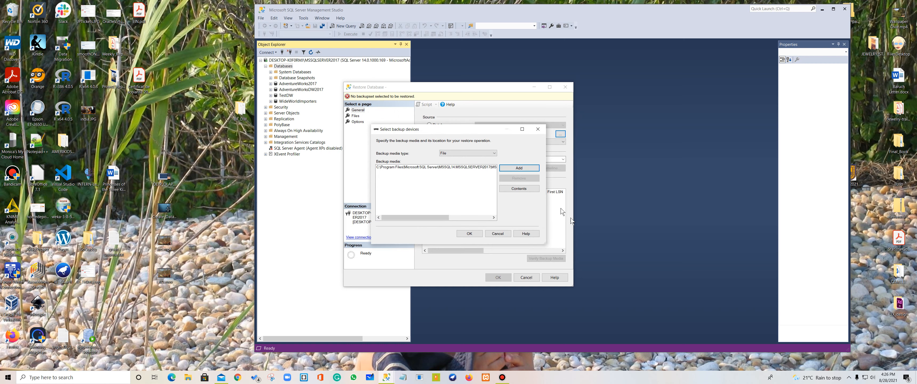
left_click(468, 234)
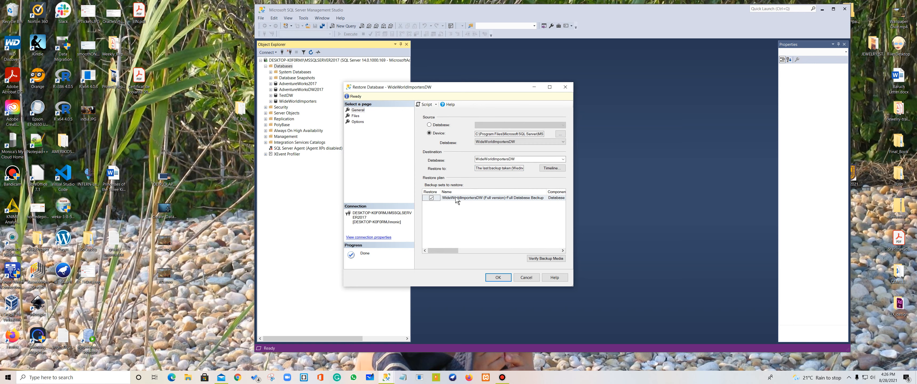
left_click(497, 278)
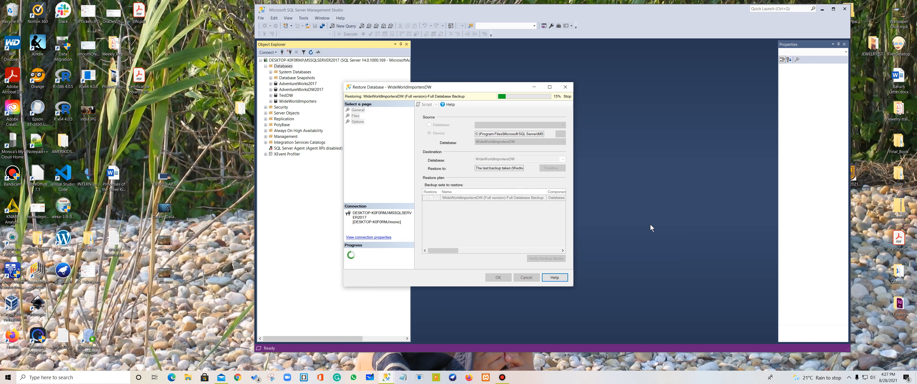
left_click(512, 214)
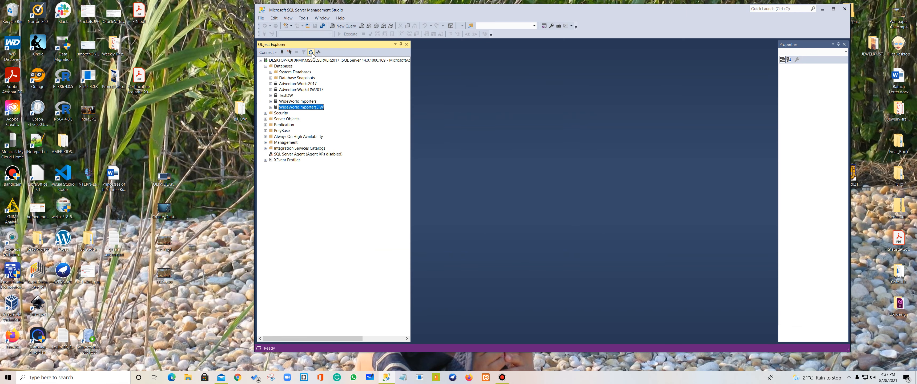
- Expand Database Diagrams under WideWorldImportersDW and agree to create the support objects required for diagramming
left_click(271, 106)
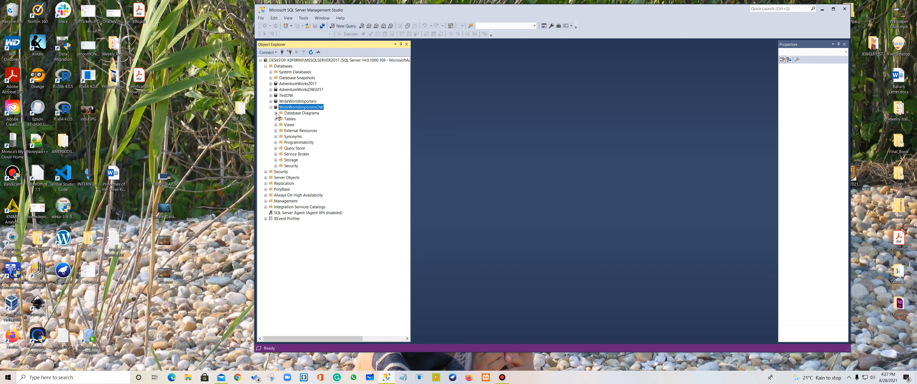
left_click(271, 107)
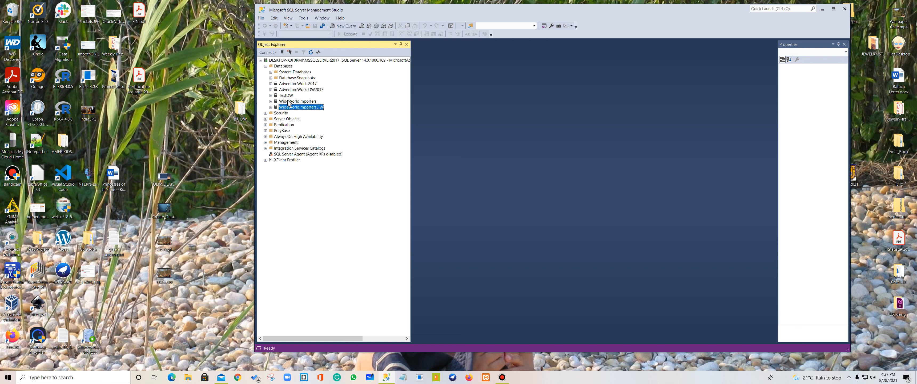
left_click(271, 107)
left_click(276, 113)
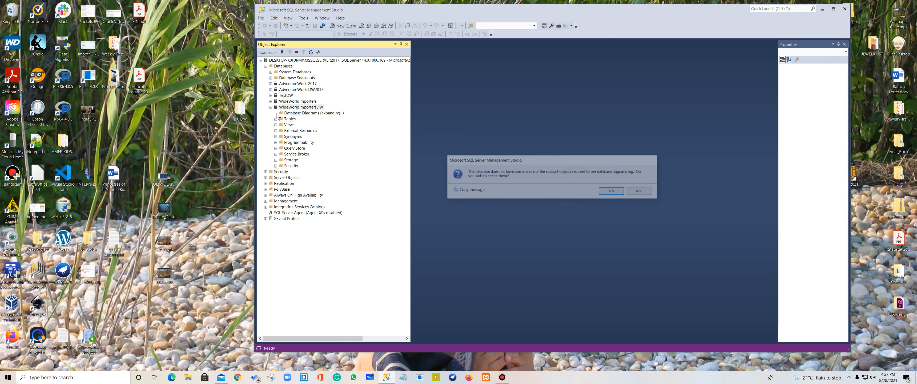
left_click(611, 191)
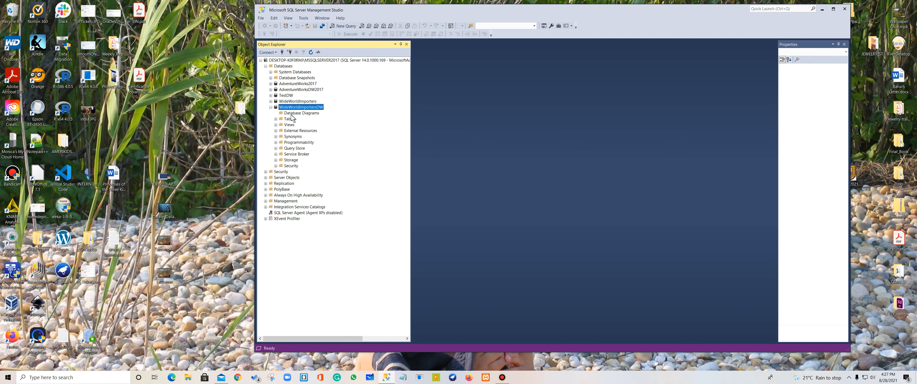
left_click(271, 107)
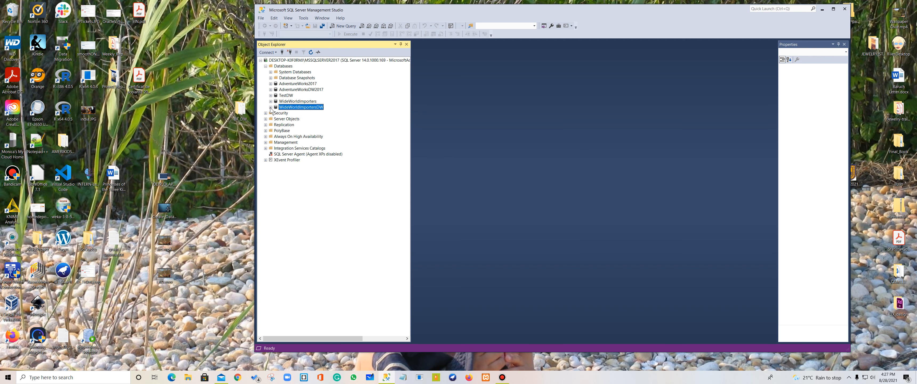
left_click(270, 107)
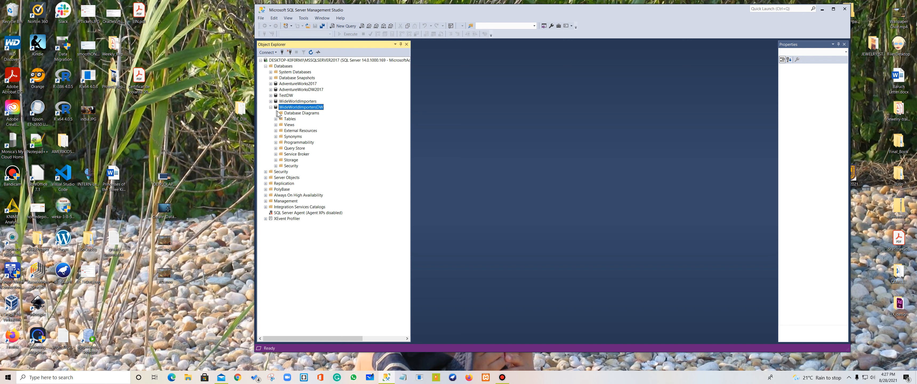
- Open the Files page of the WideWorldImportersDW database properties
right_click(310, 108)
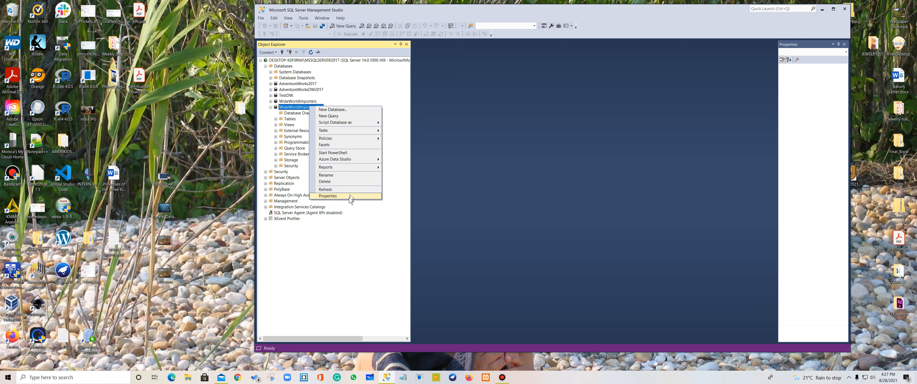
left_click(362, 85)
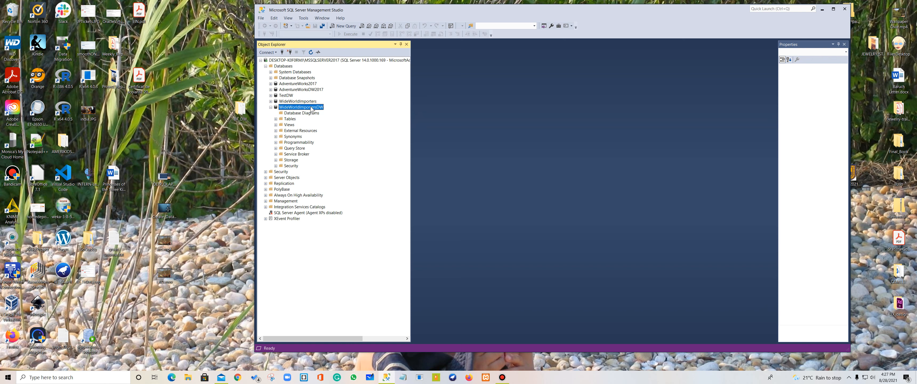
right_click(311, 108)
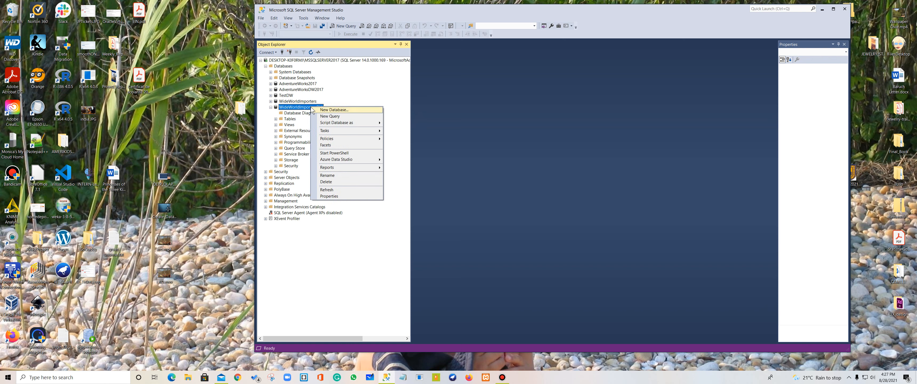
left_click(349, 196)
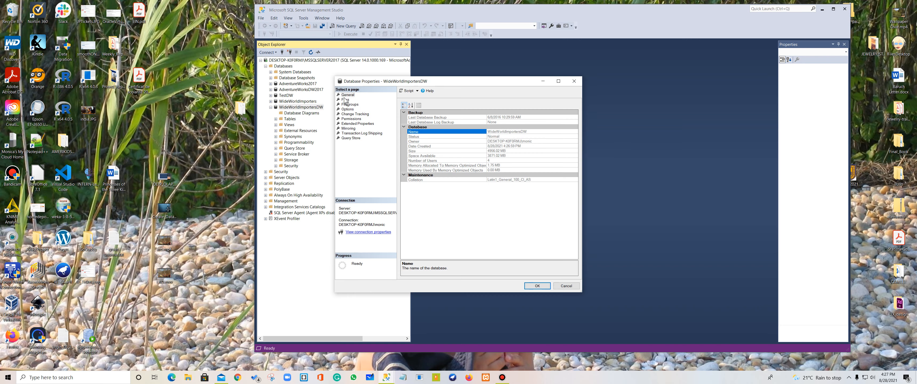
left_click(346, 100)
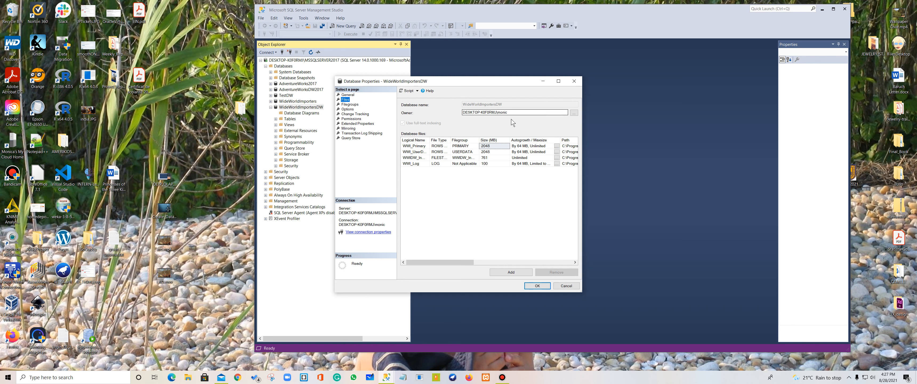
- Set the owner of WideWorldImportersDW to the sa login and save the database properties
left_click(573, 112)
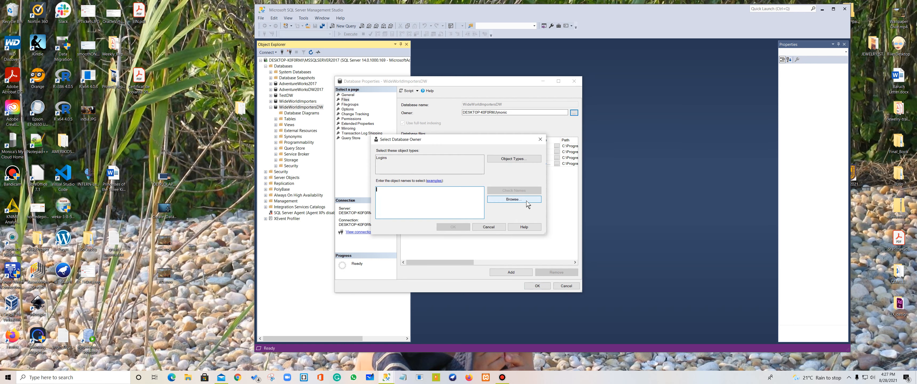
left_click(526, 200)
scroll(523, 204, "down", 2)
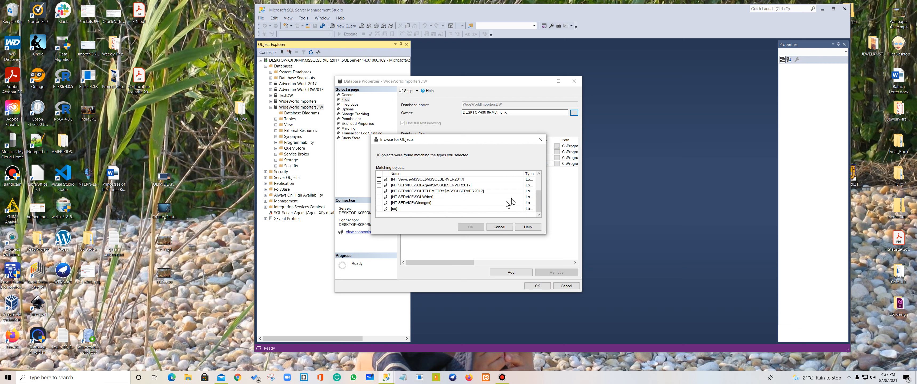
left_click(379, 209)
left_click(470, 227)
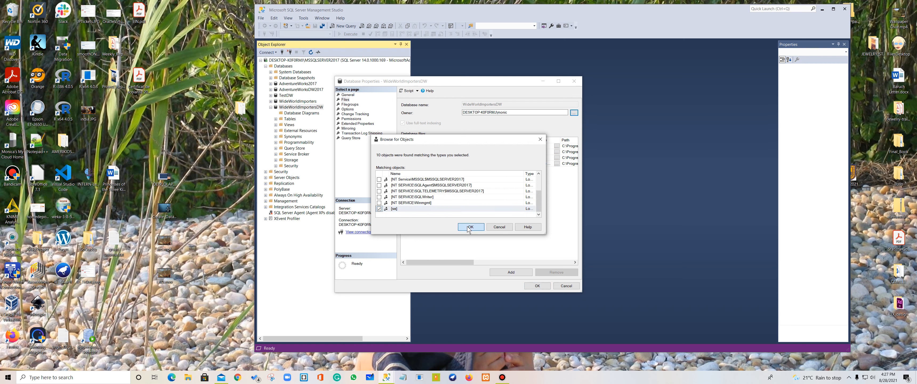
left_click(452, 227)
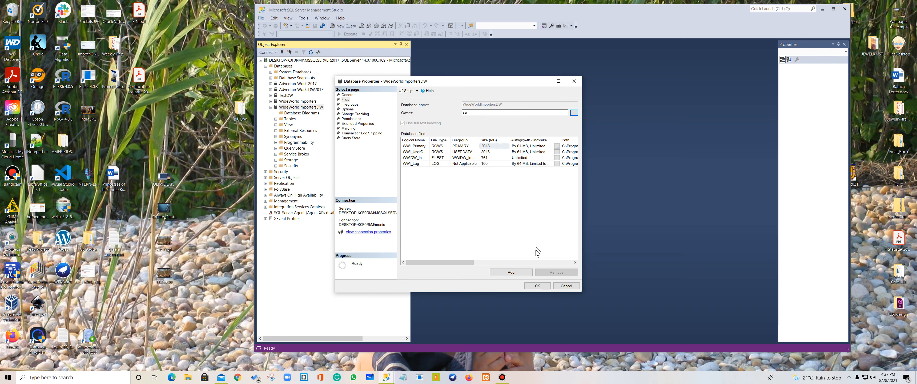
left_click(538, 286)
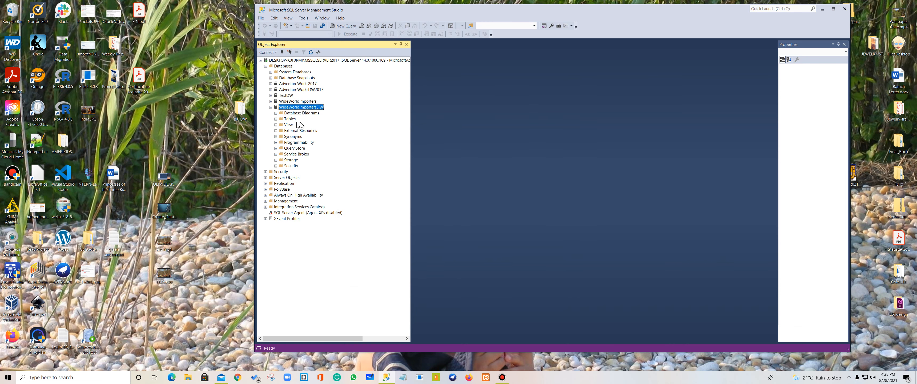
- Open the dbo.Geography database diagram of AdventureWorksDW2017 and examine how its tables are related
left_click(270, 107)
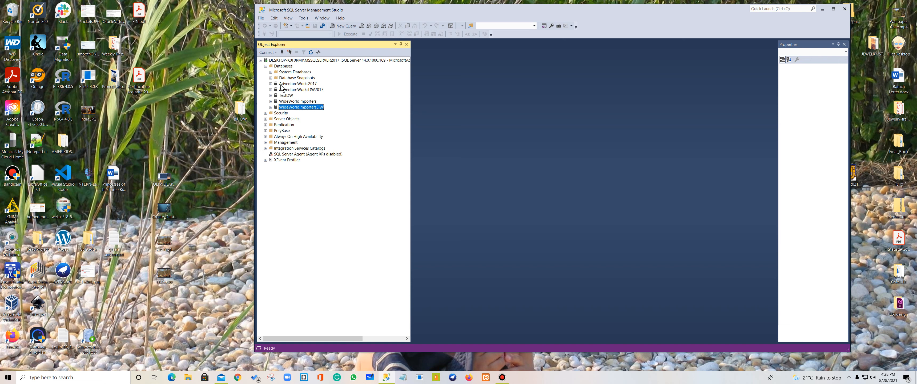
left_click(271, 90)
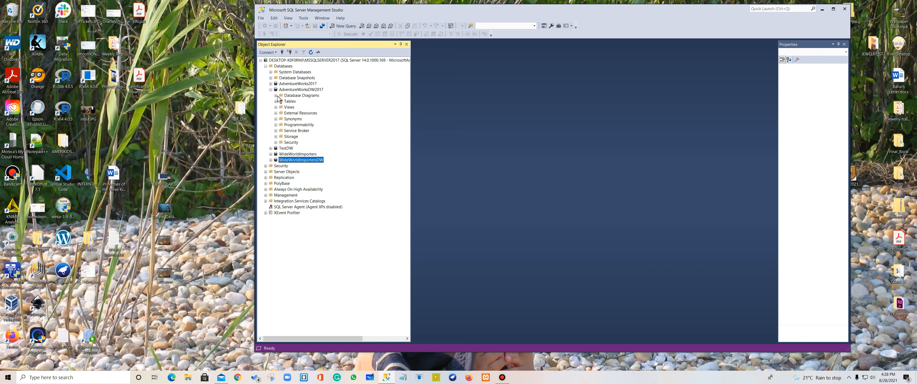
left_click(276, 95)
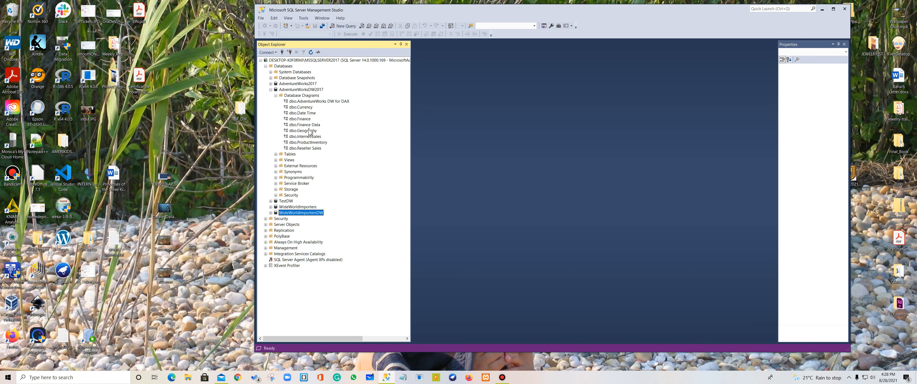
double_click(305, 132)
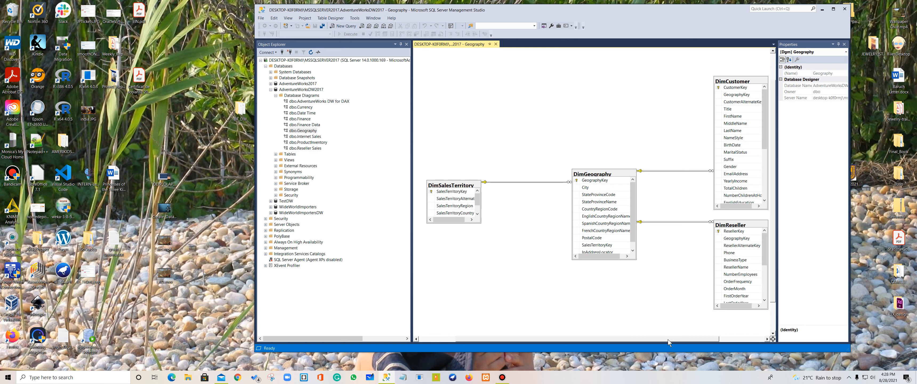
mouse_move(668, 339)
left_mouse_down()
mouse_move(715, 337)
mouse_move(644, 333)
mouse_move(736, 331)
mouse_move(659, 336)
left_mouse_up()
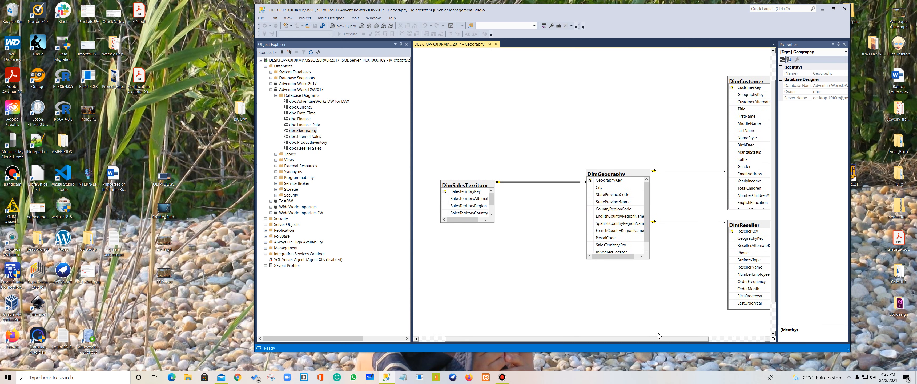
- Collapse the AdventureWorksDW2017 database and close the Geography diagram
left_click(271, 90)
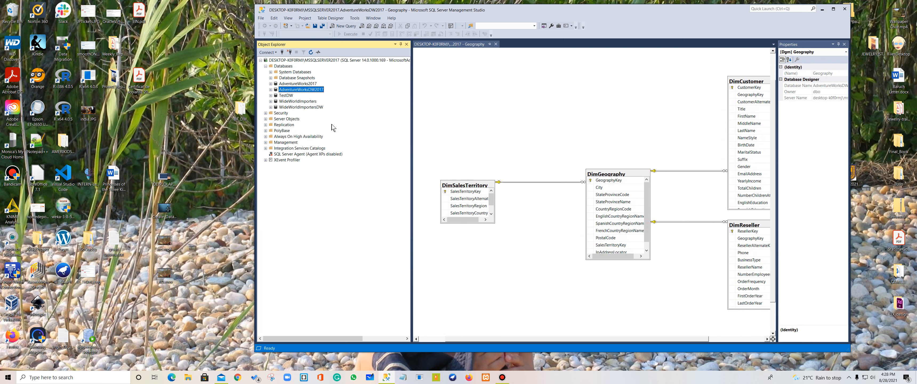
left_click(282, 67)
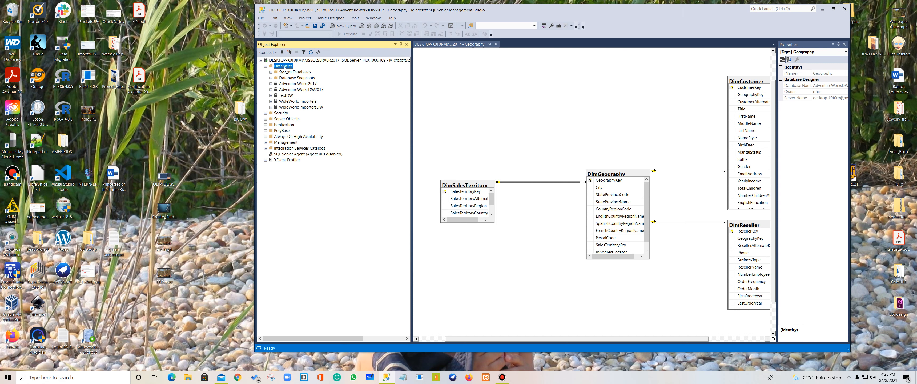
right_click(285, 68)
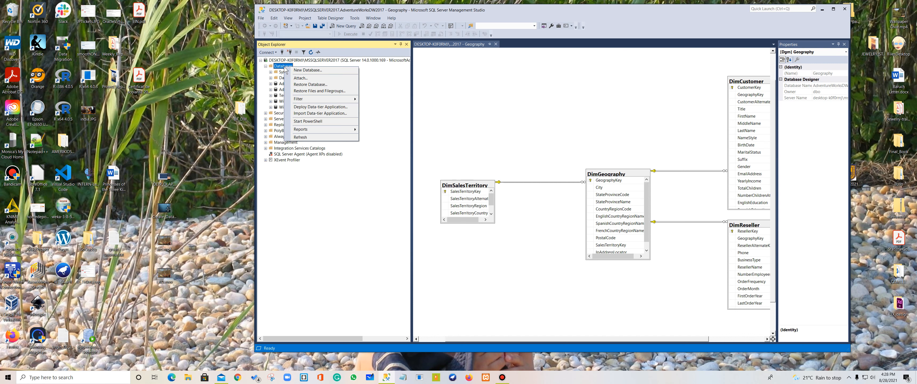
left_click(496, 44)
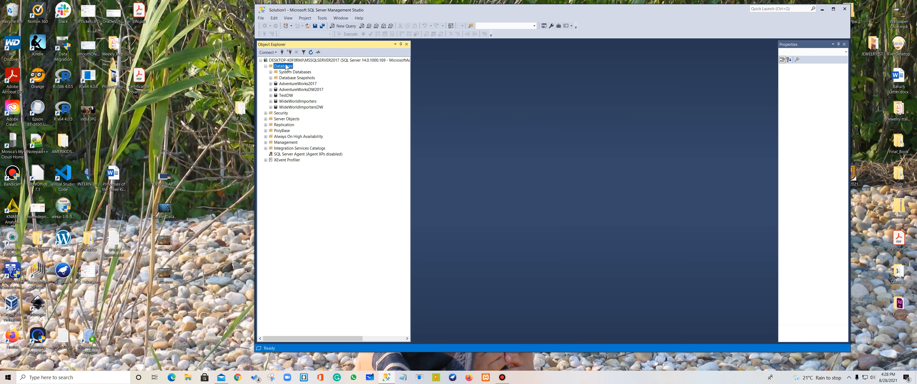
- Try to attach the CRIME_DW.mdf data file as a database on the server, and dismiss the attach dialog
right_click(286, 66)
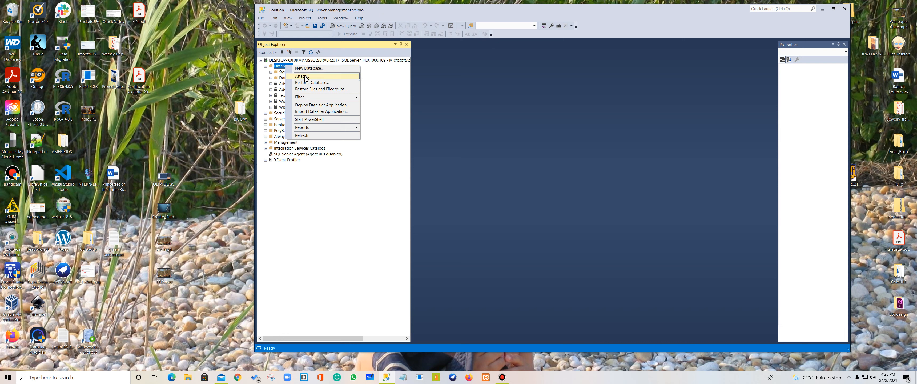
left_click(302, 76)
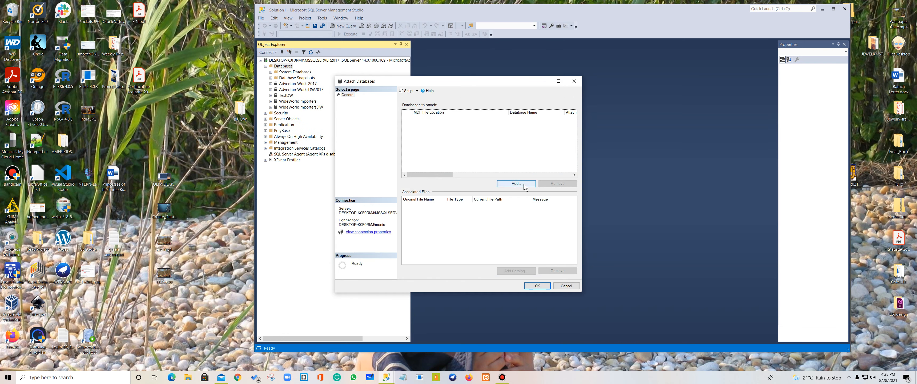
left_click(516, 184)
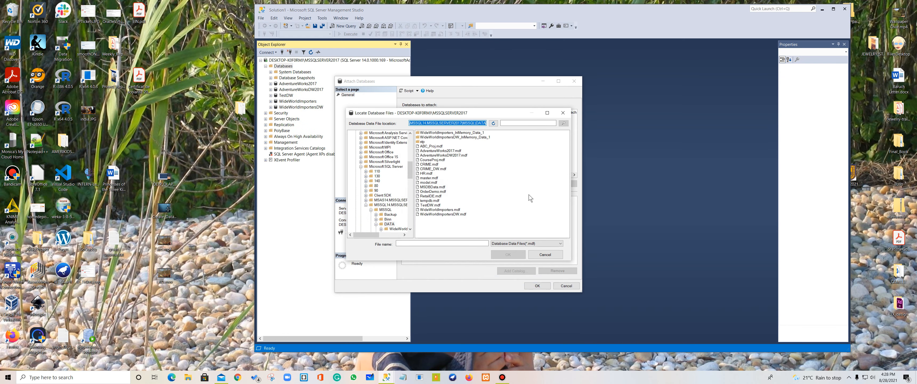
left_click(427, 169)
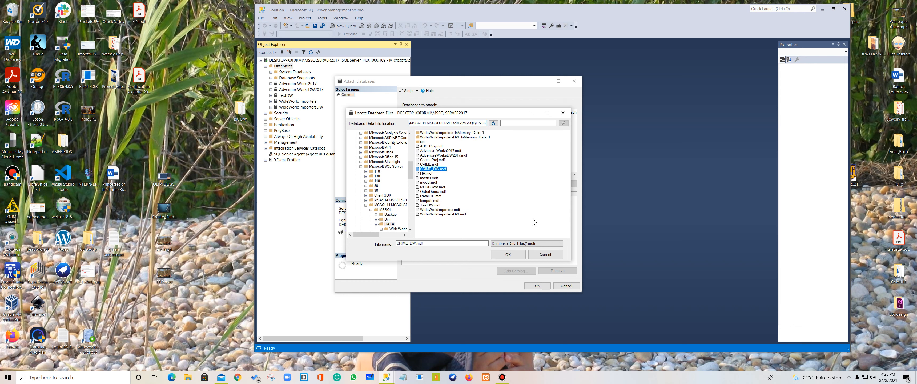
left_click(508, 255)
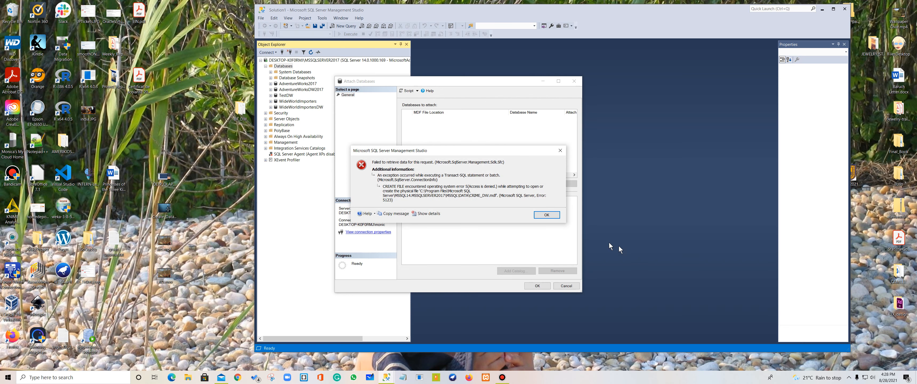
left_click(546, 214)
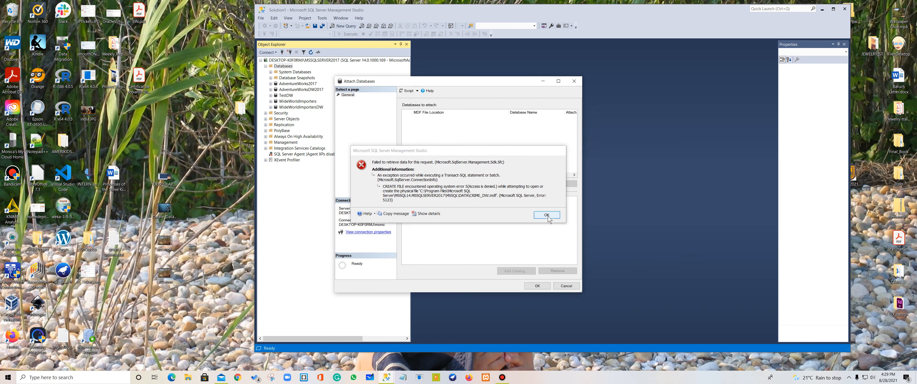
left_click(566, 286)
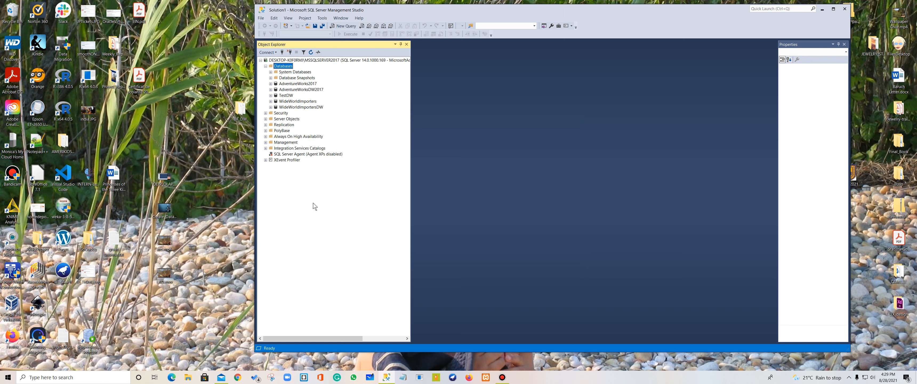
- In File Explorer, open the folder C:\Program Files\Microsoft SQL Server\MSSQL14.MSSQLSERVER2017\MSSQL\DATA
left_click(191, 378)
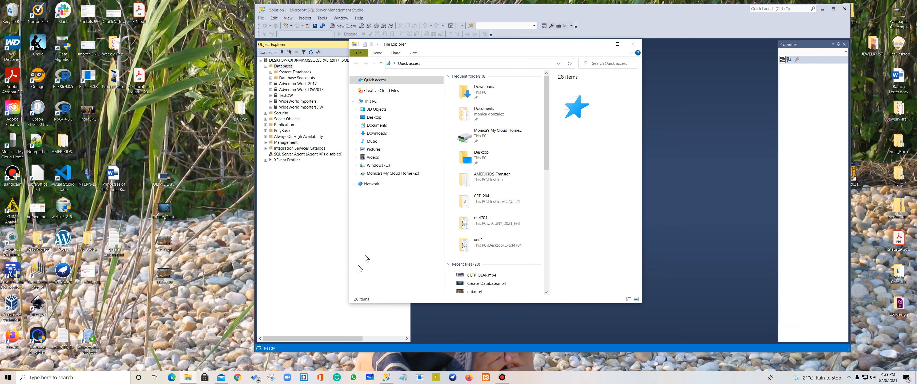
left_click(378, 166)
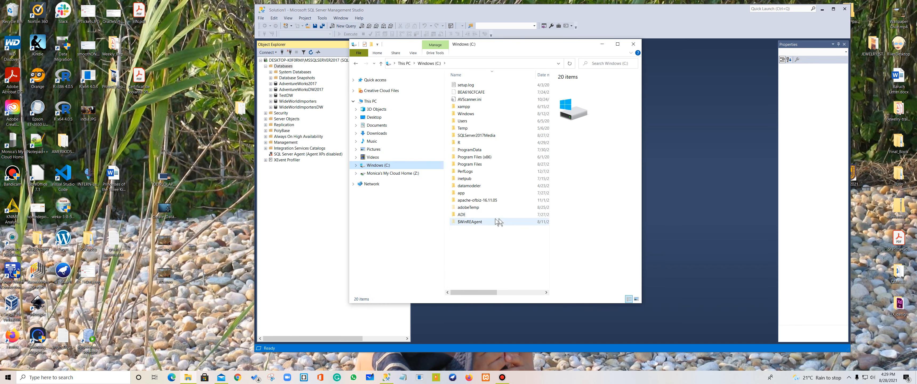
double_click(479, 164)
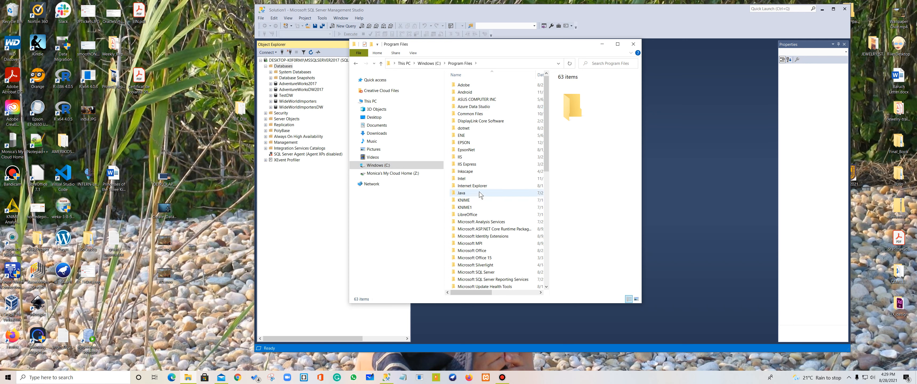
scroll(485, 199, "down", 2)
double_click(477, 236)
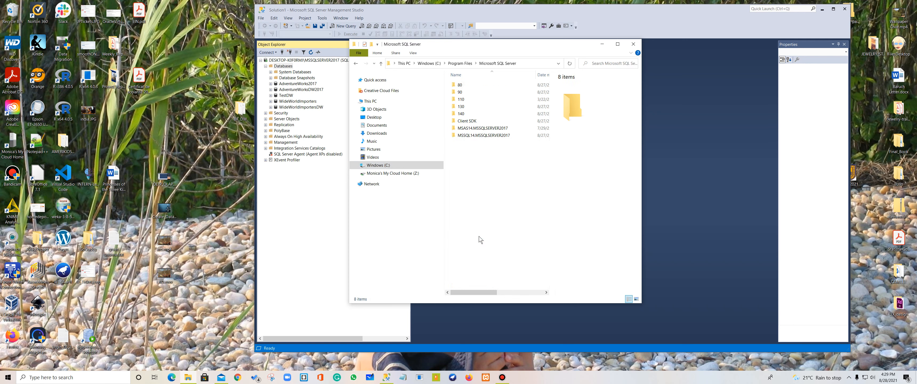
double_click(473, 137)
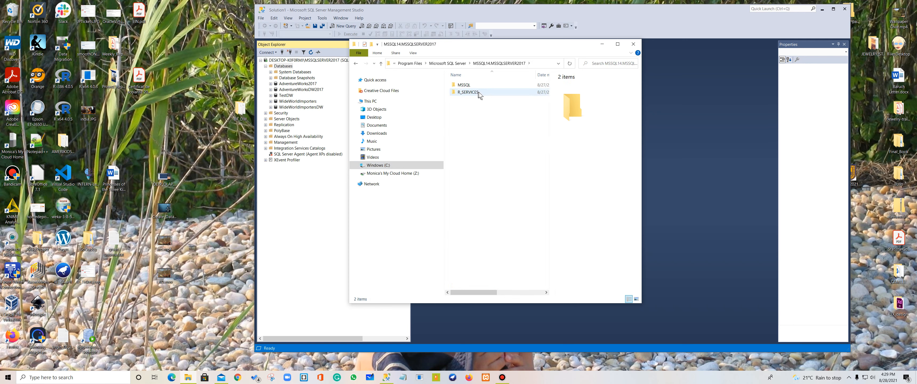
double_click(466, 84)
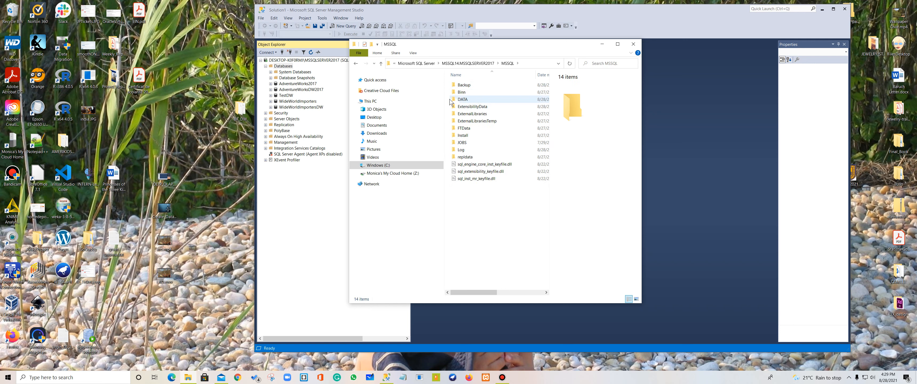
double_click(470, 100)
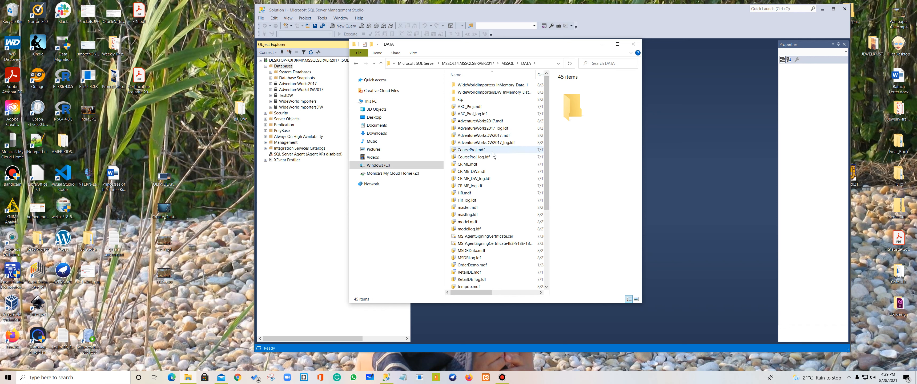
- Look through the database and log files in the DATA folder, and close File Explorer
left_click_drag(547, 103, 554, 188)
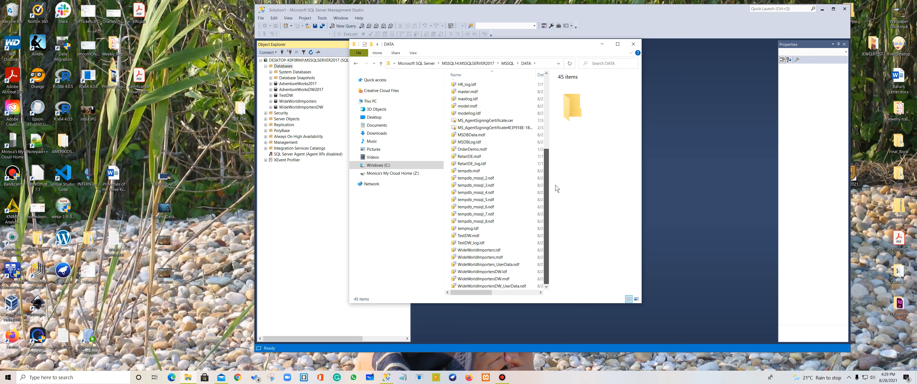
left_click_drag(556, 188, 556, 188)
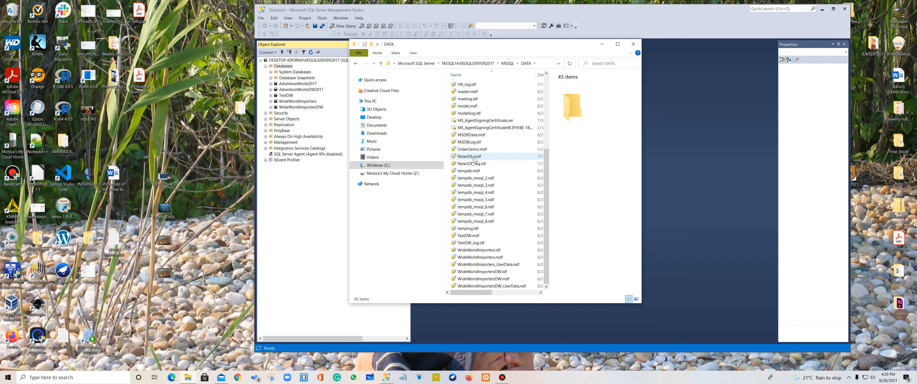
scroll(474, 160, "up", 1)
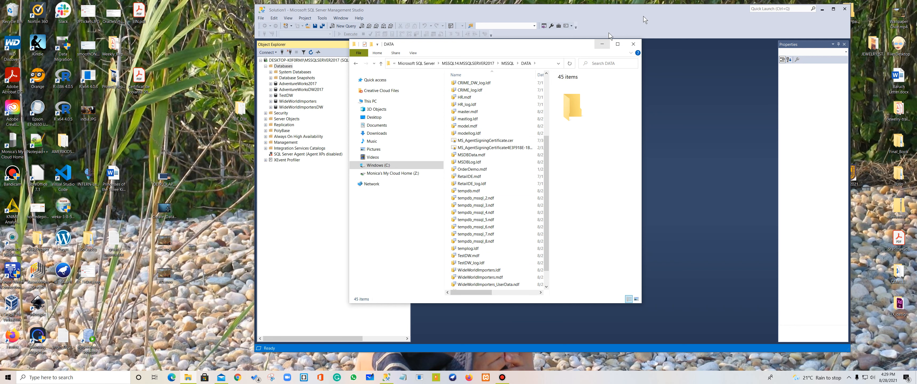
left_click(634, 44)
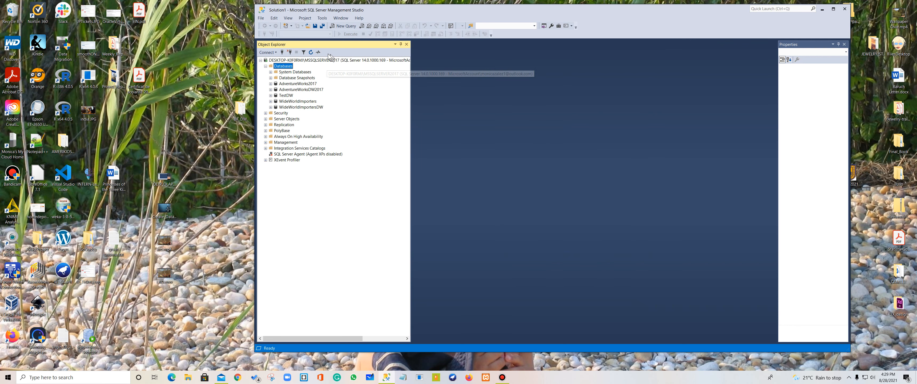
- In SQL Server Management Studio, try to attach the HR.mdf data file as a database, and dismiss the attach dialog
right_click(285, 65)
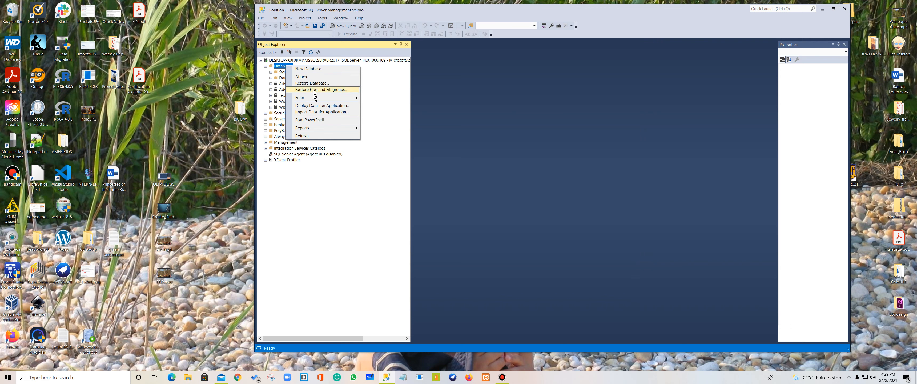
left_click(314, 78)
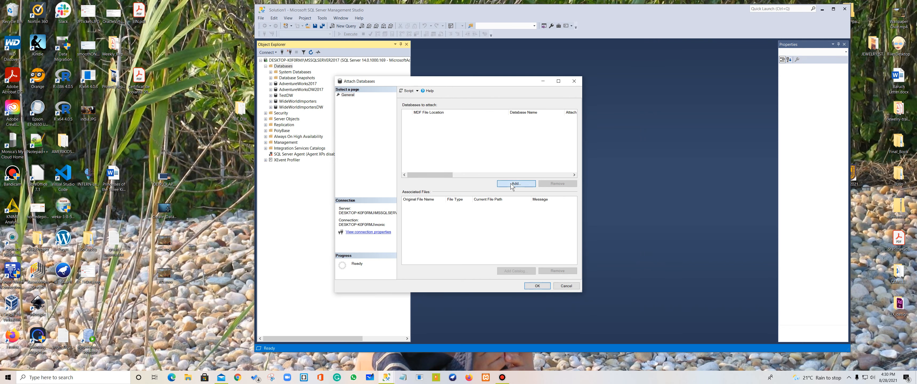
left_click(513, 186)
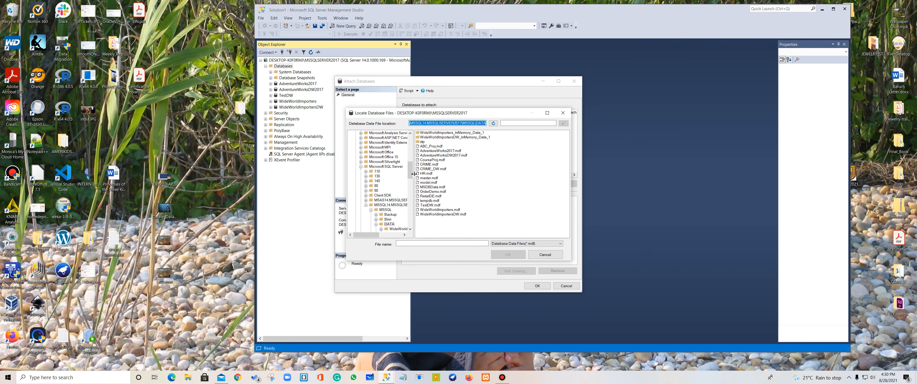
left_click(425, 174)
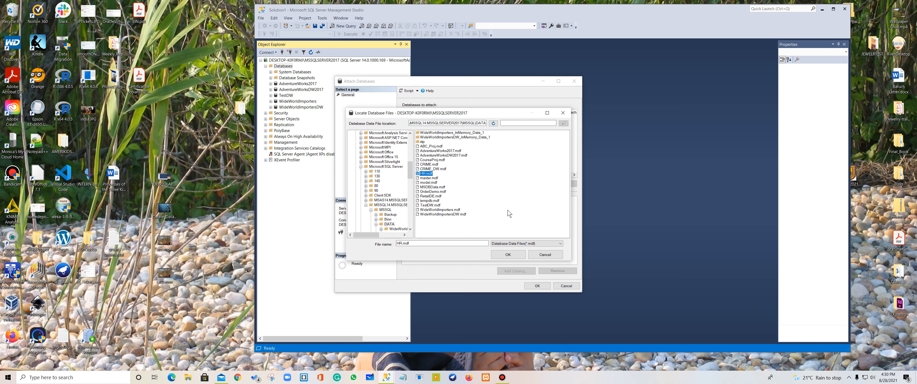
left_click(508, 255)
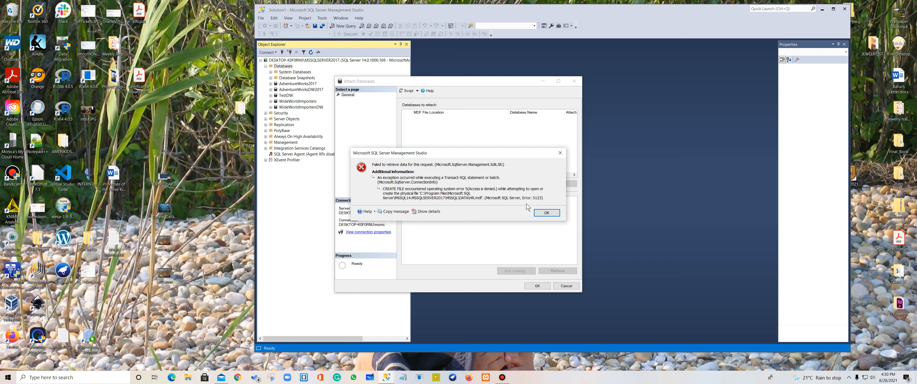
left_click(547, 213)
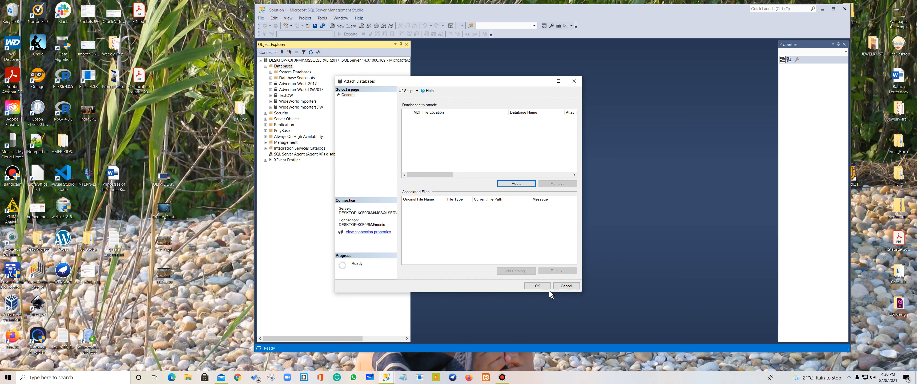
left_click(569, 286)
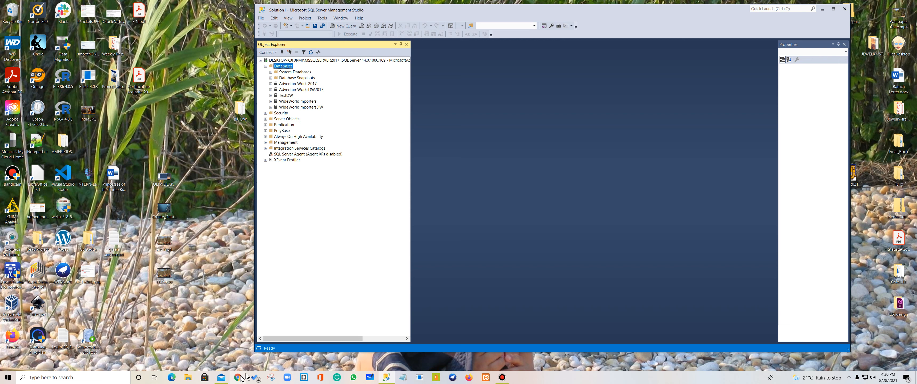
- Switch to File Explorer and open the MSSQL\DATA folder of MSSQL14.MSSQLSERVER2017 under C:\Program Files\Microsoft SQL Server
left_click(189, 377)
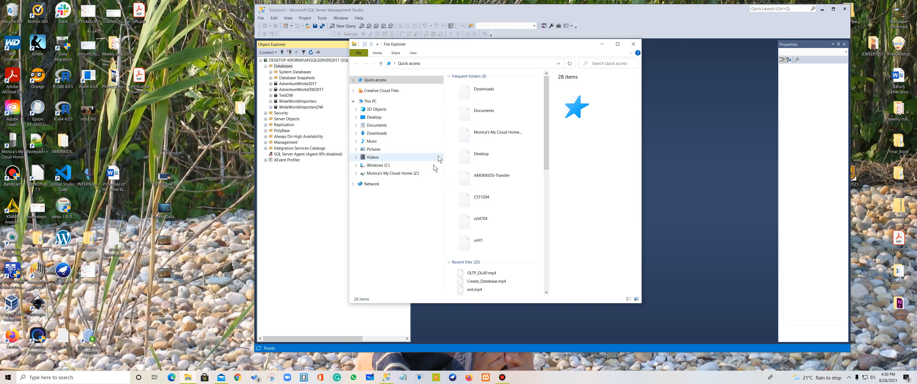
left_click(379, 165)
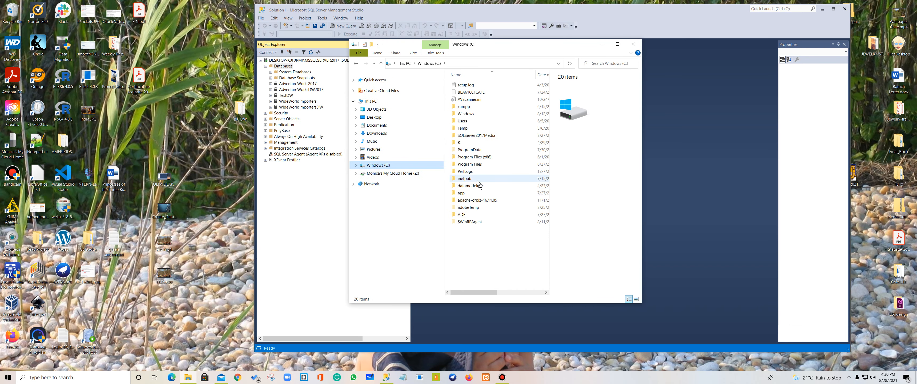
double_click(470, 164)
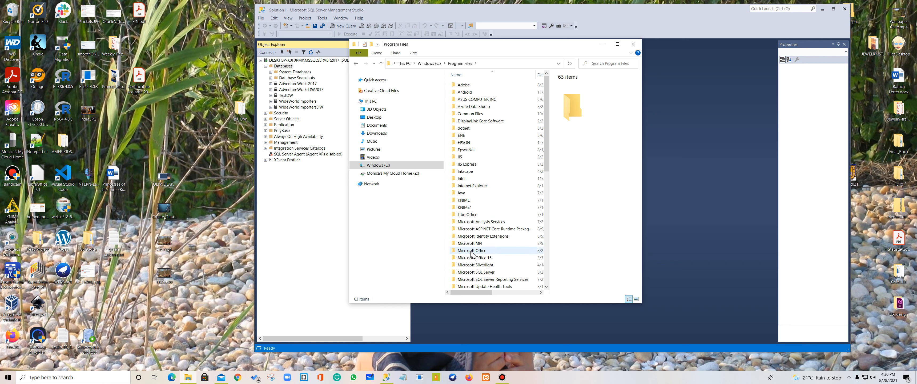
double_click(477, 272)
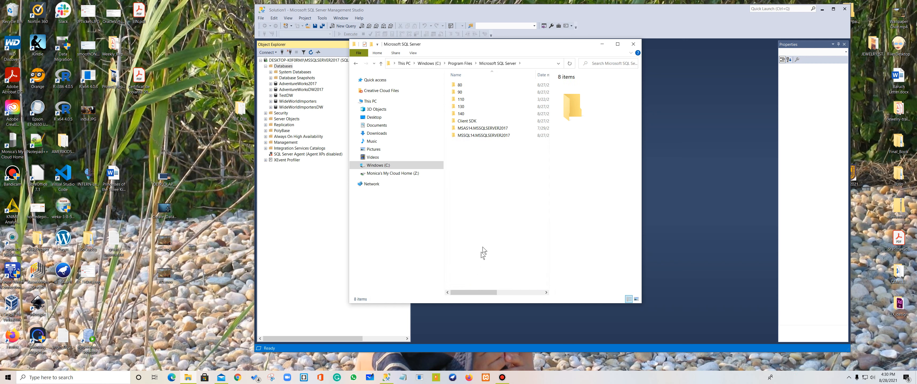
double_click(468, 136)
double_click(462, 84)
left_click(465, 99)
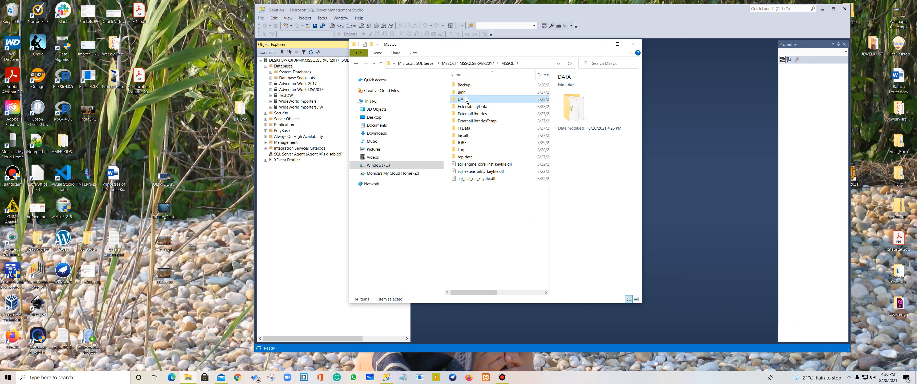
double_click(465, 99)
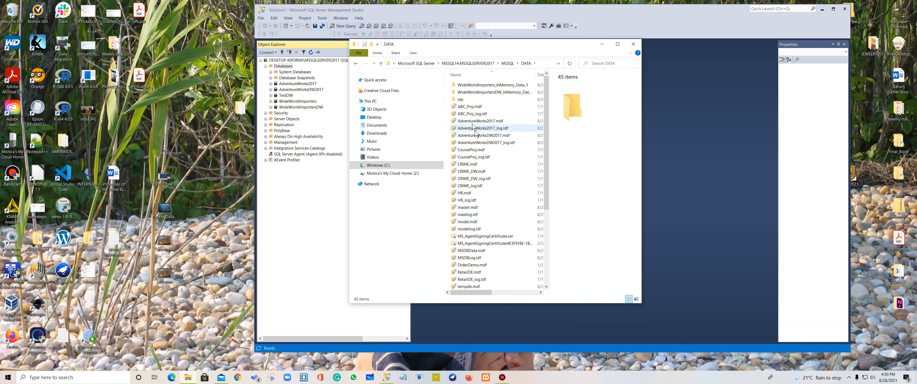
- Delete the HR.mdf and HR_log.ldf files from the DATA folder
left_click(478, 193)
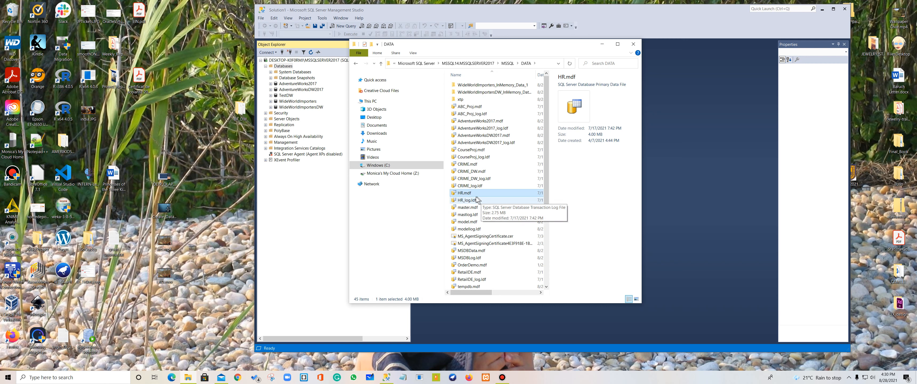
left_click(476, 200, "ctrl")
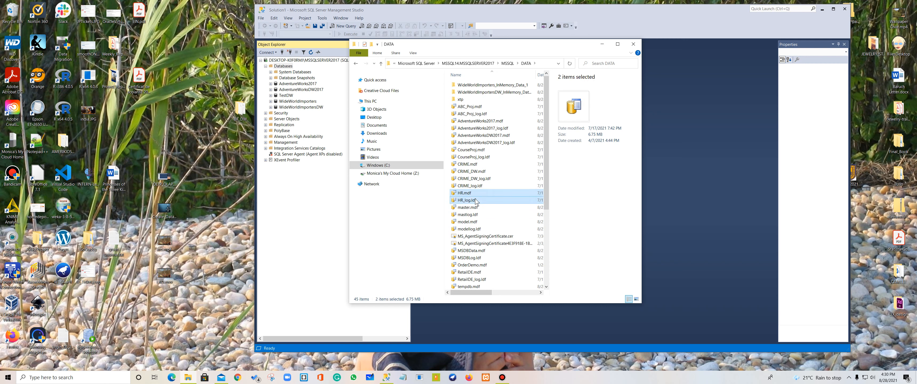
right_click(477, 200)
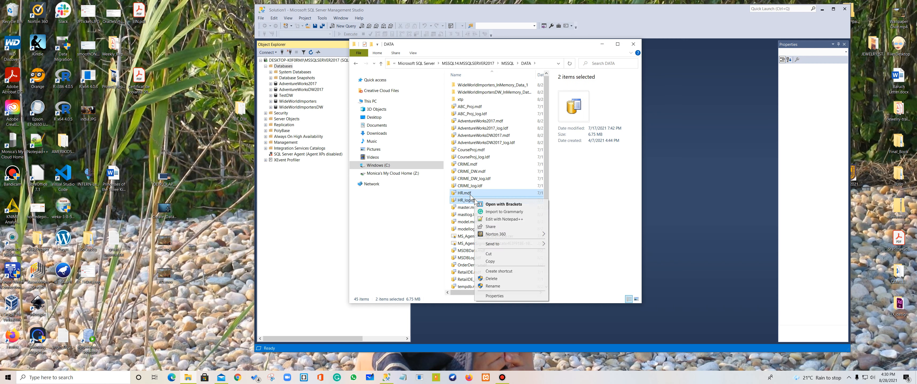
left_click(492, 280)
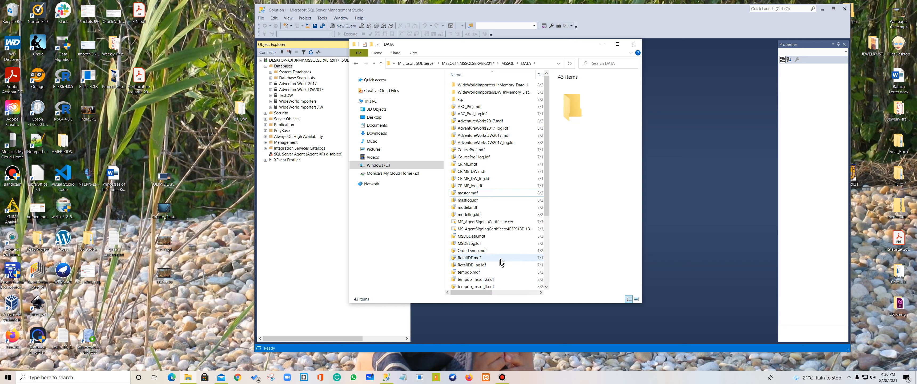
- Close File Explorer and begin a database restore in SQL Server Management Studio, using a backup device as the source
scroll(479, 249, "down", 5)
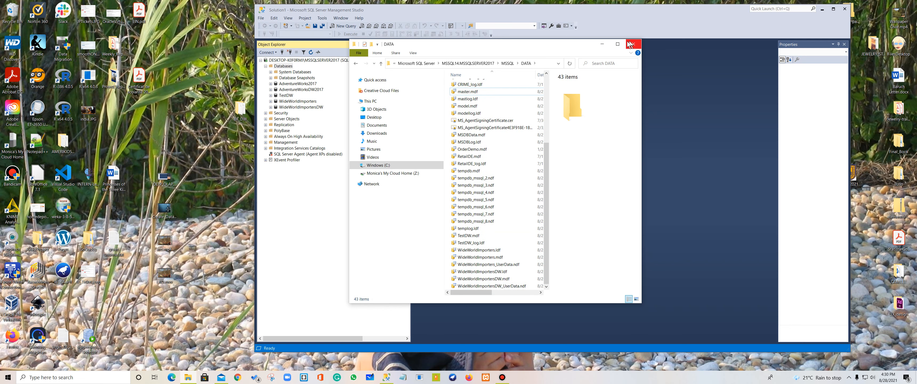
left_click(633, 44)
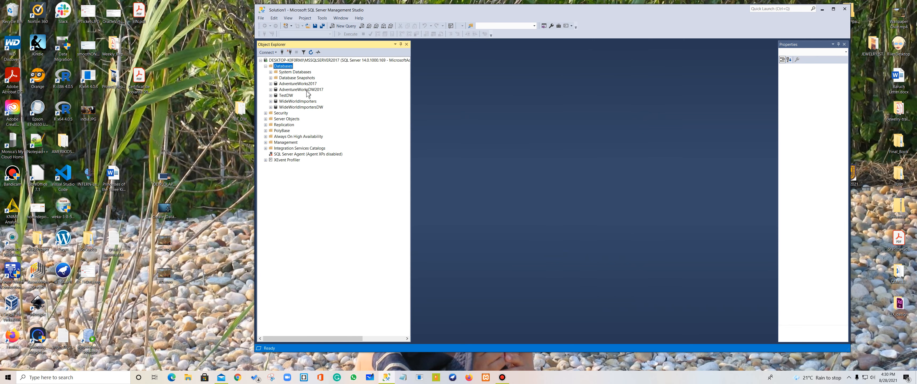
right_click(287, 67)
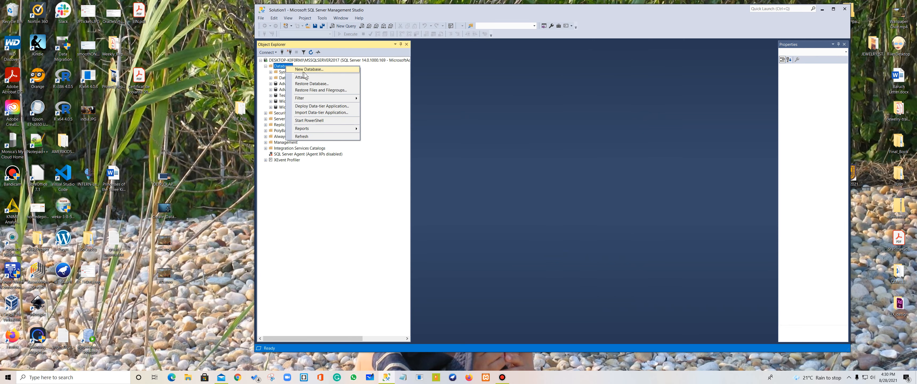
left_click(315, 84)
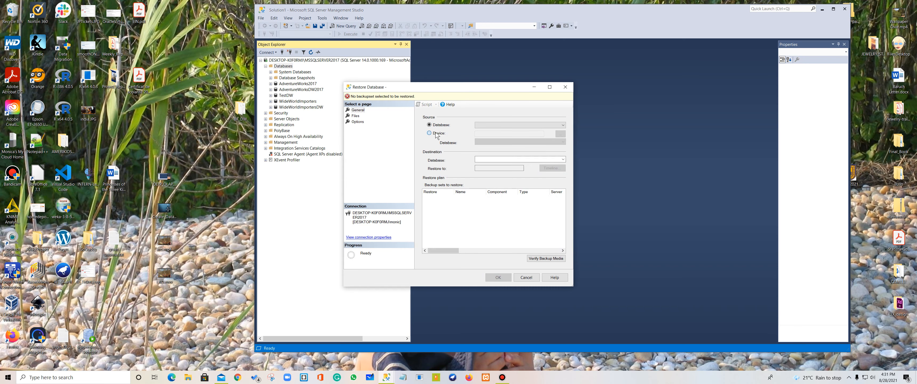
left_click(435, 134)
left_click(561, 136)
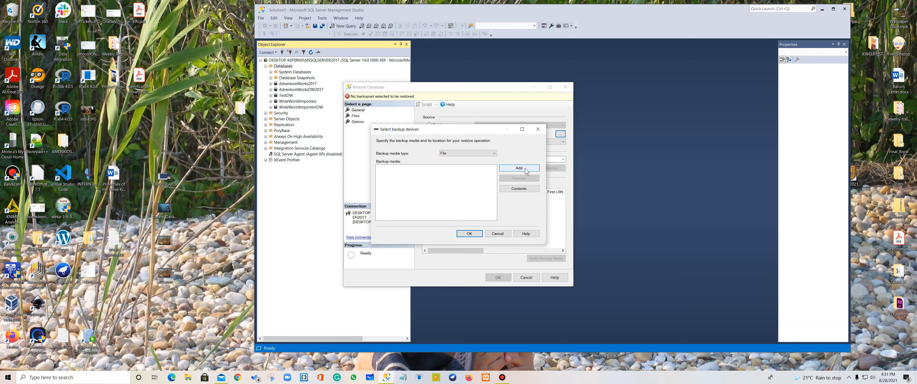
- Add HR.bak from the Backup folder as the backup media and restore the HR database from it
left_click(520, 169)
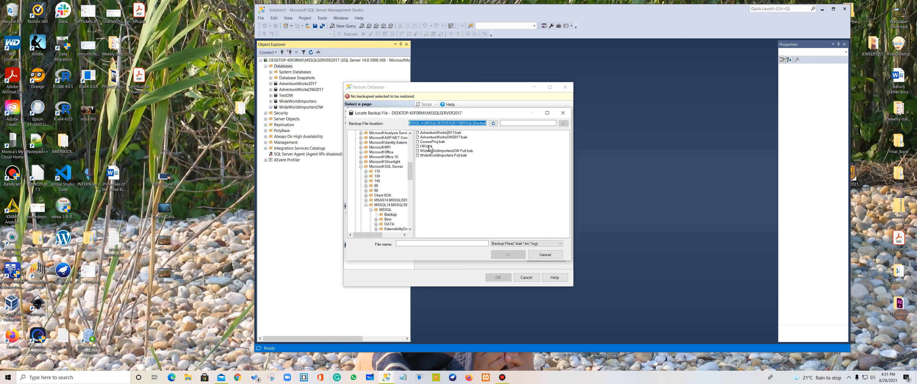
left_click(431, 141)
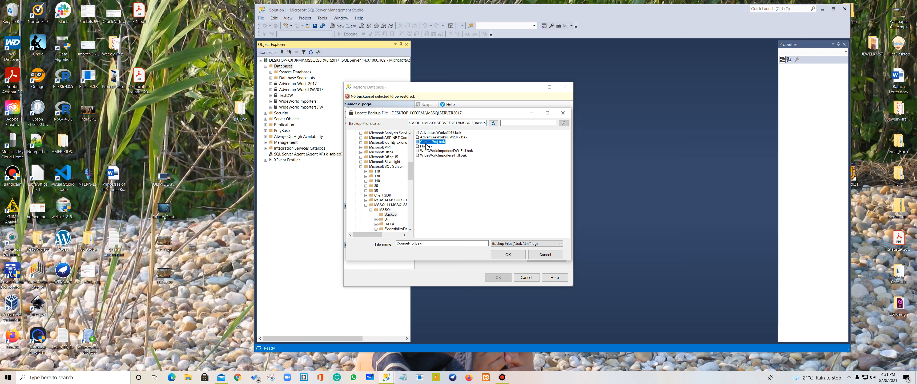
left_click(427, 147)
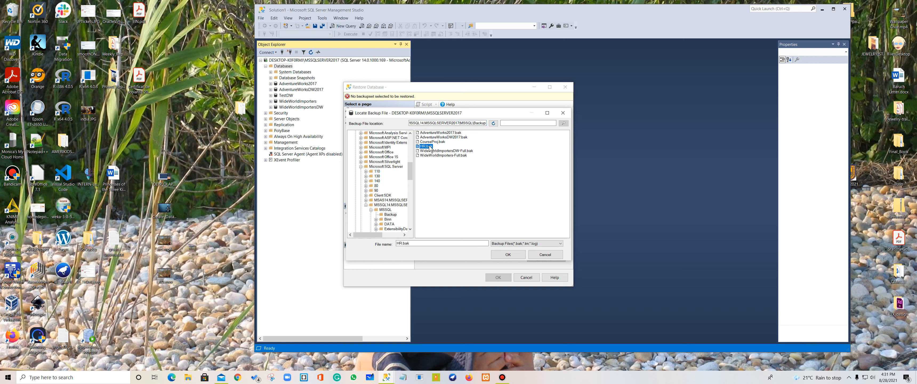
left_click(508, 255)
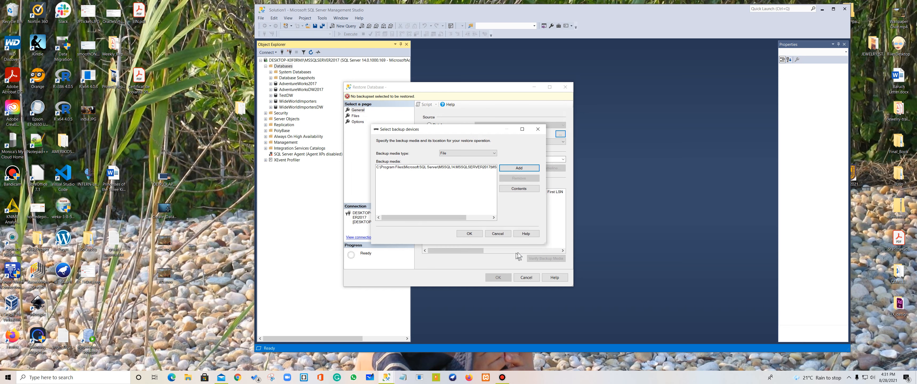
left_click(473, 231)
left_click(498, 278)
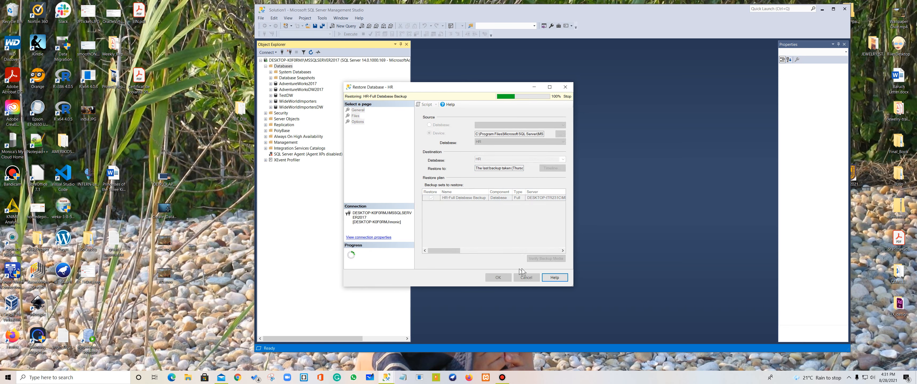
left_click(486, 213)
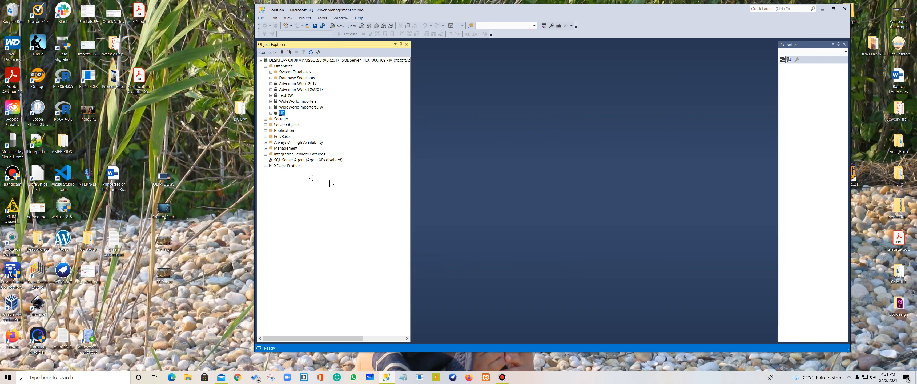
- Expand the HR database to view its tables, and collapse it again
left_click(270, 112)
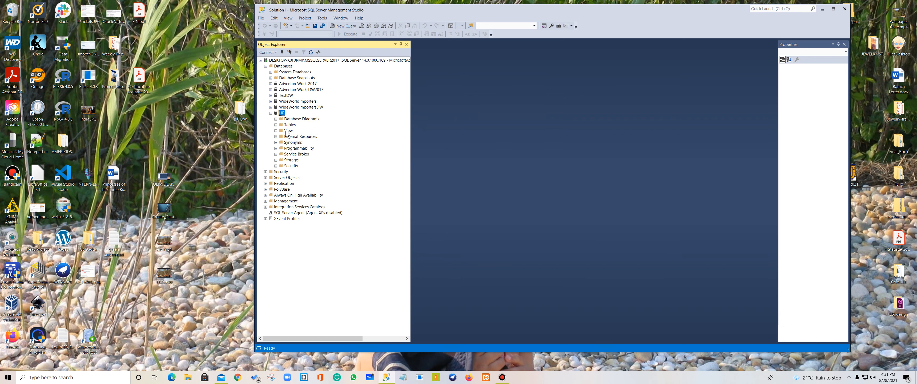
left_click(276, 125)
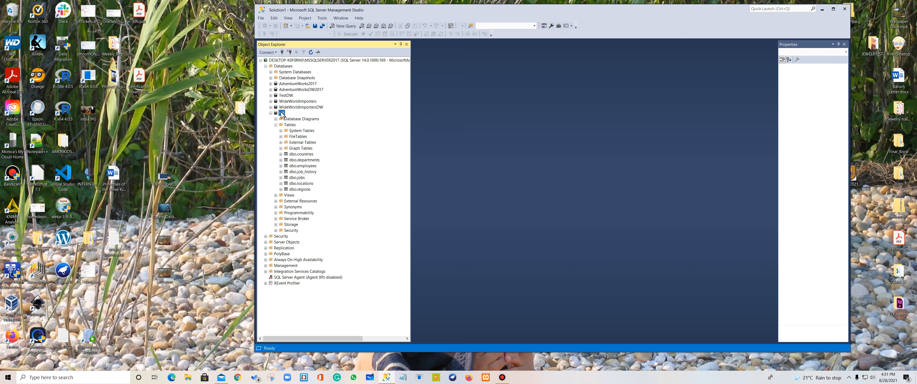
left_click(271, 113)
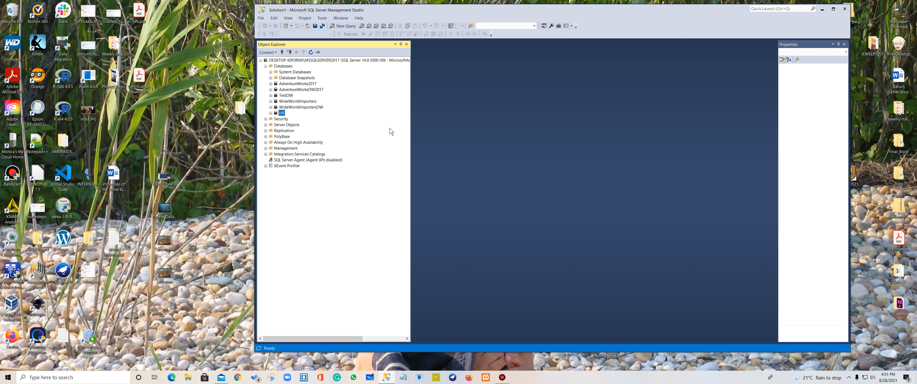
- Look through the .mdf files in the DATA folder available for attaching, and cancel the attach dialogs
left_click(278, 66)
right_click(284, 69)
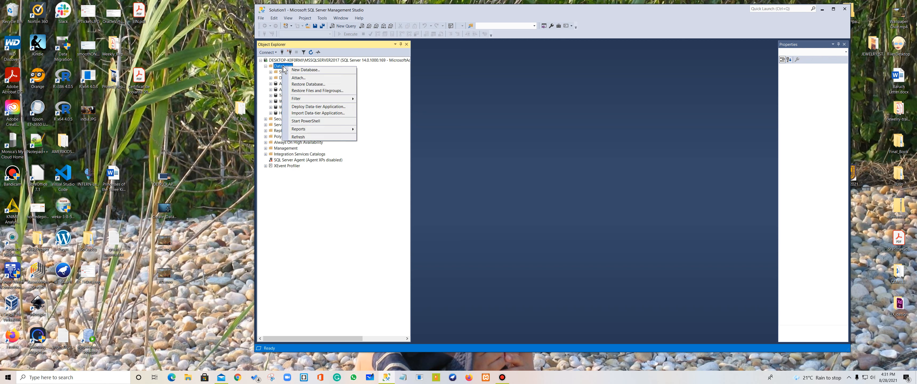
left_click(304, 78)
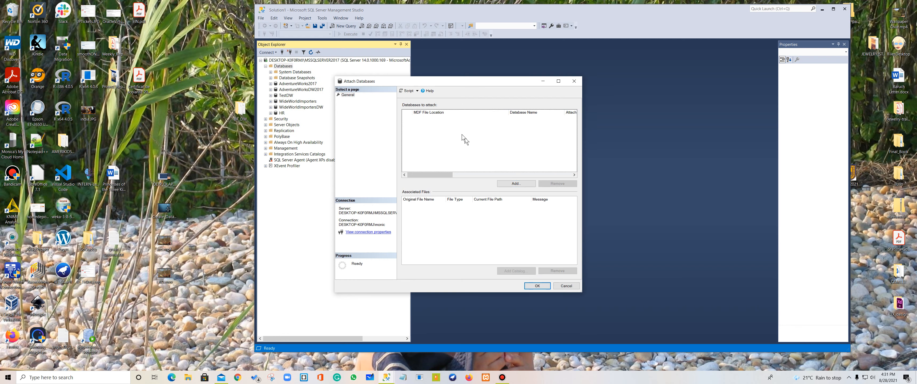
left_click(516, 183)
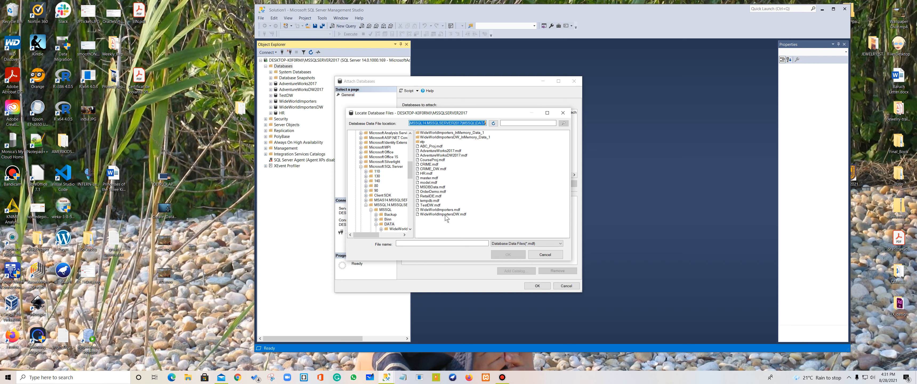
left_click(546, 255)
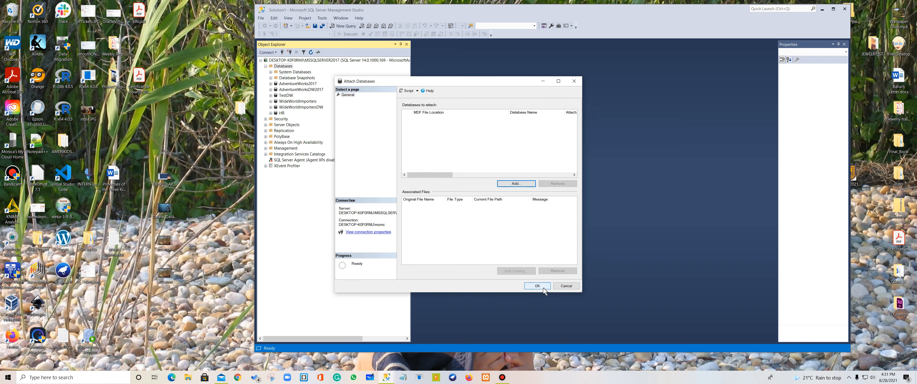
left_click(566, 286)
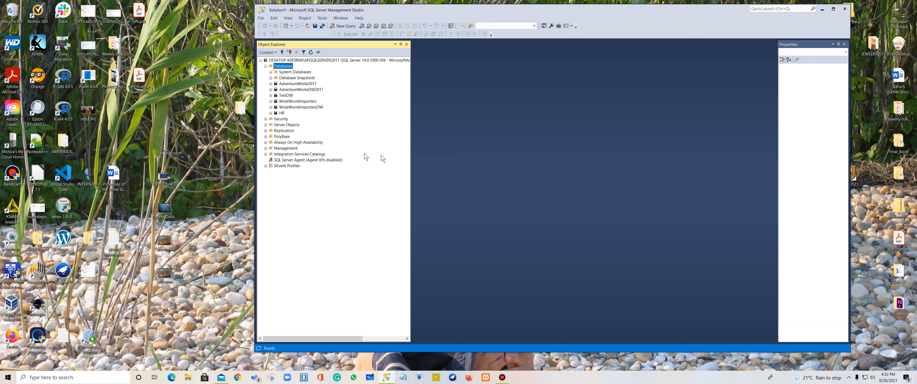
left_click(502, 377)
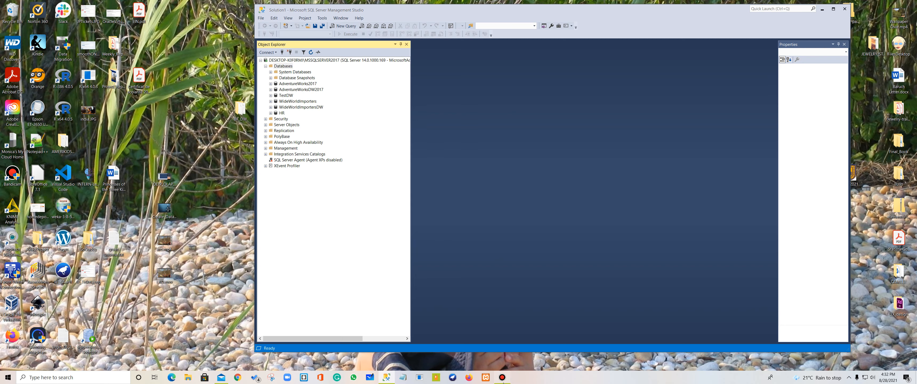